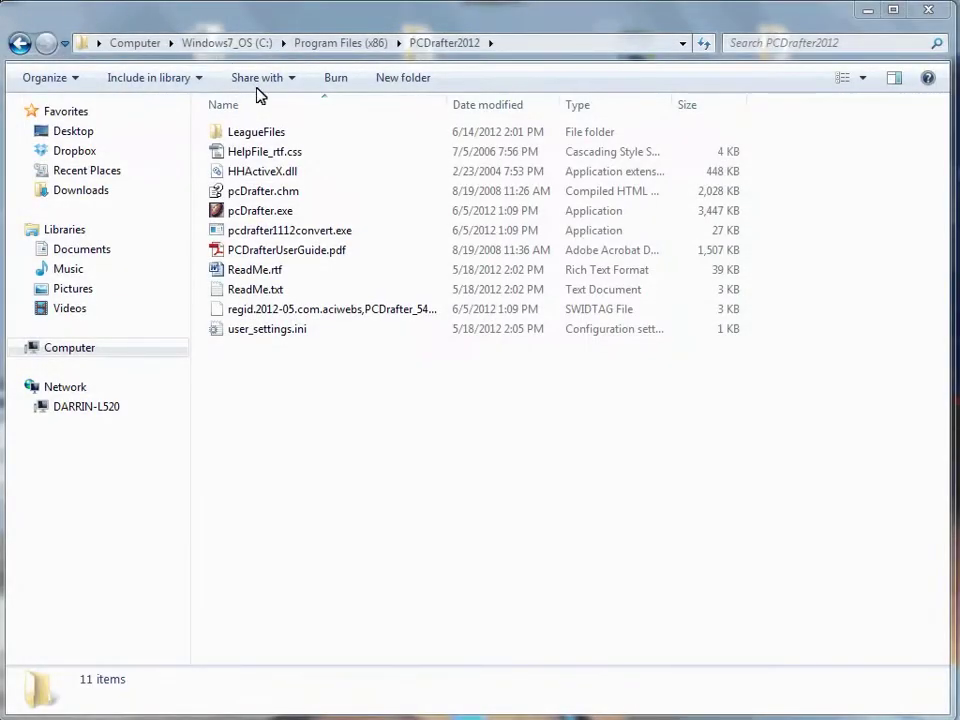
Launch pcDrafter.exe from the PCDrafter2012 folder and close the trial splash screen.
double_click(296, 214)
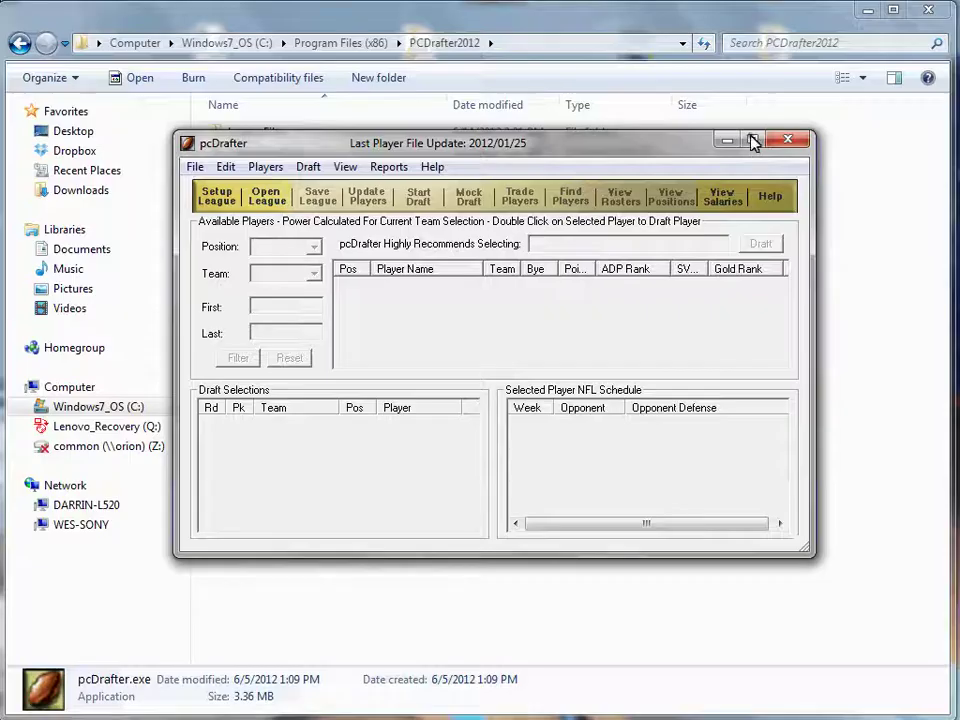
click(750, 139)
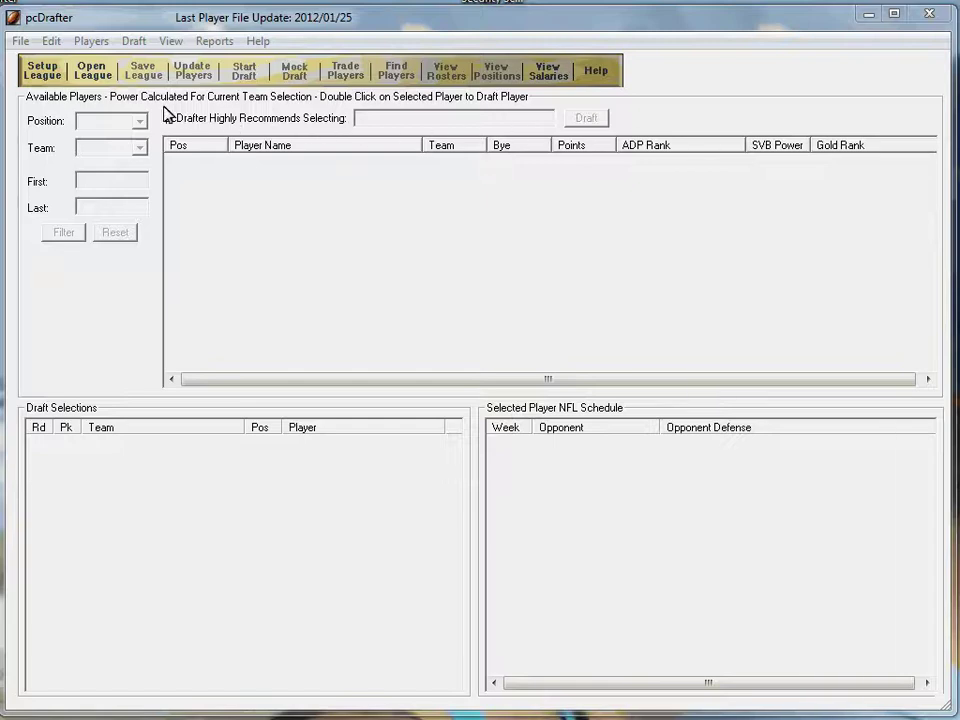
Load Sample League.pcf and review the Positions/Scoring Rules settings and the Reports menu.
click(97, 78)
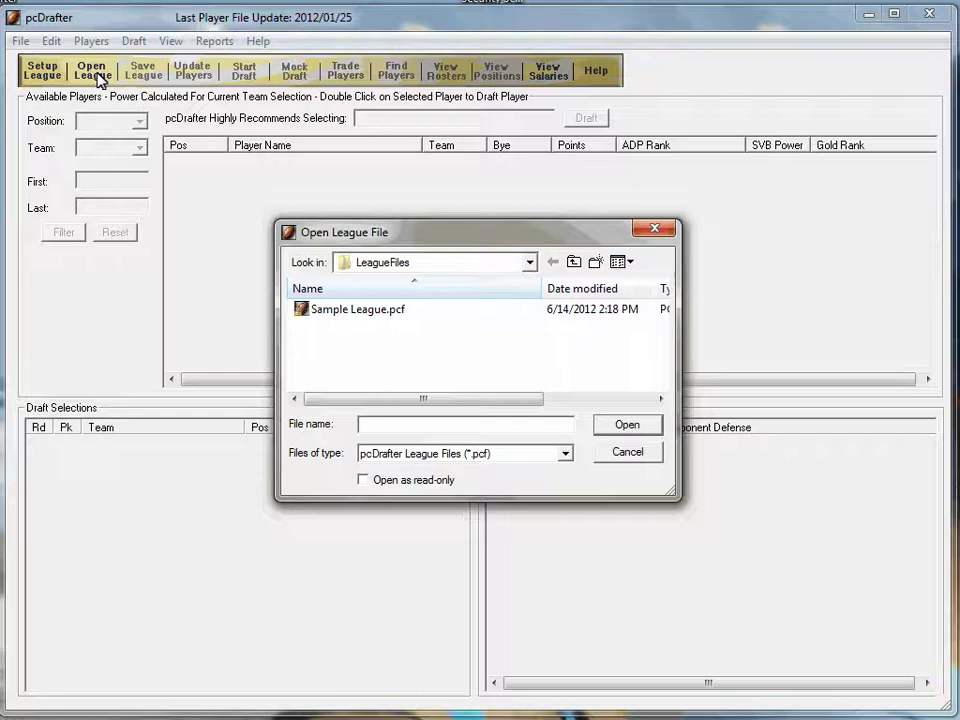
double_click(350, 311)
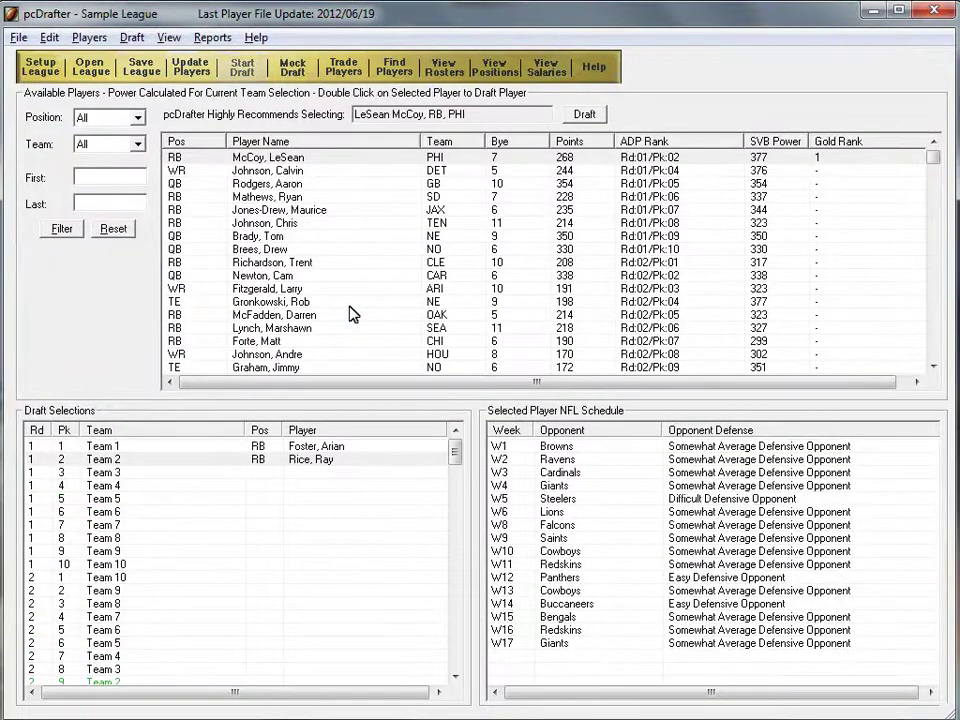
click(49, 38)
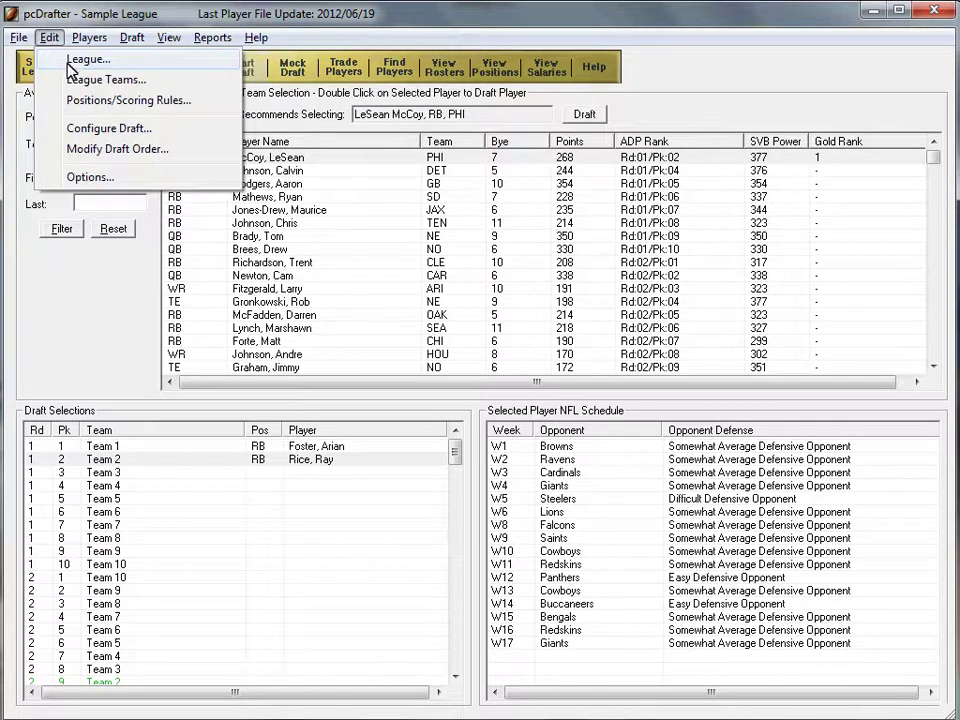
click(72, 100)
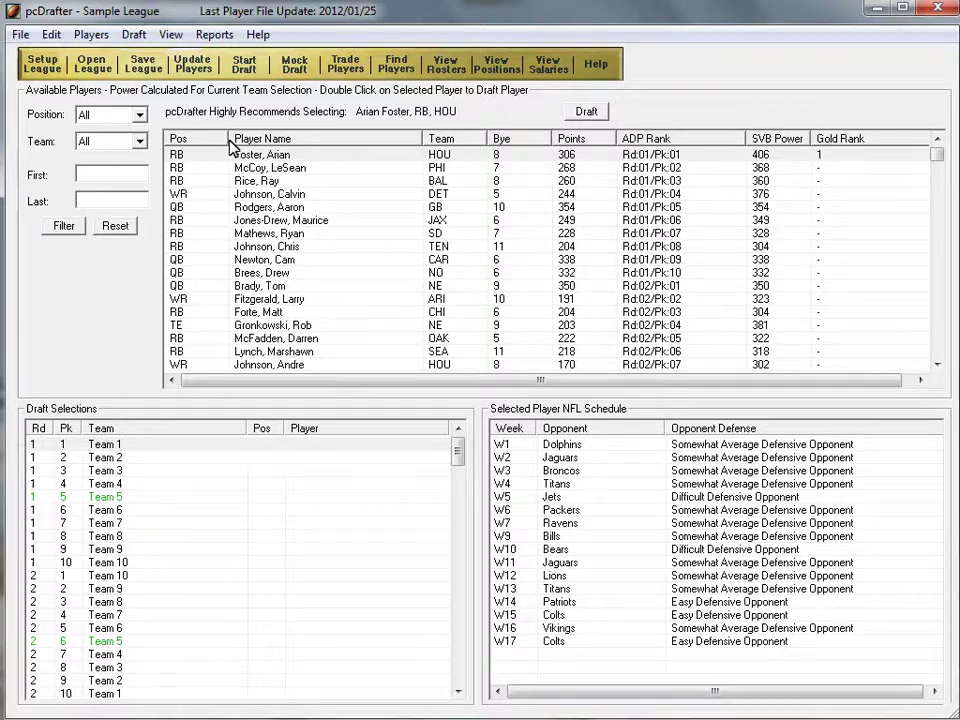
click(216, 34)
mouse_move(230, 60)
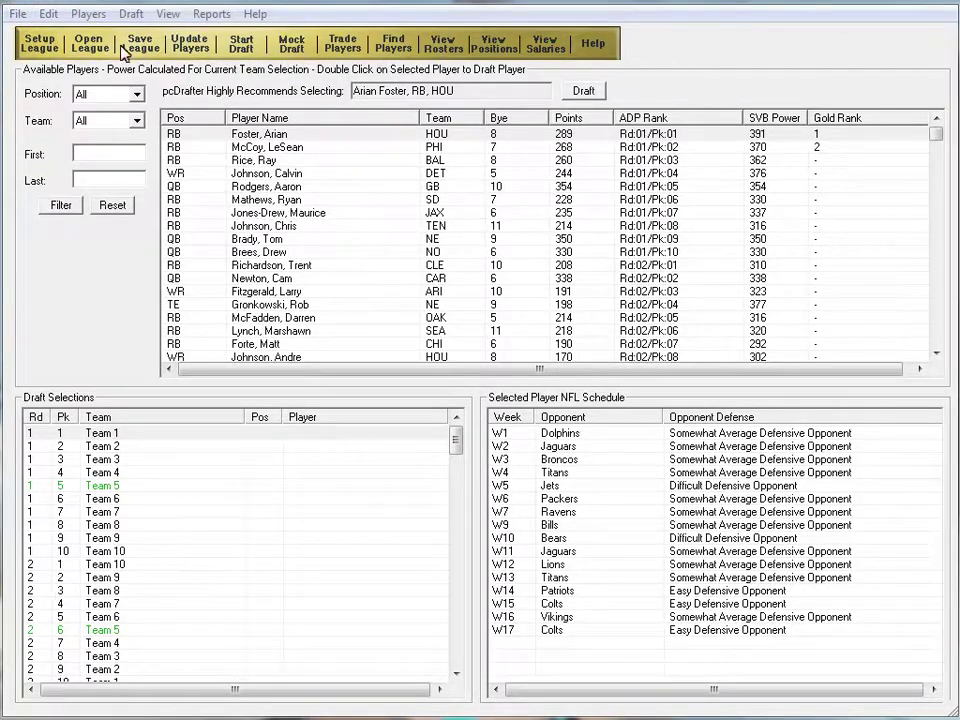
click(48, 14)
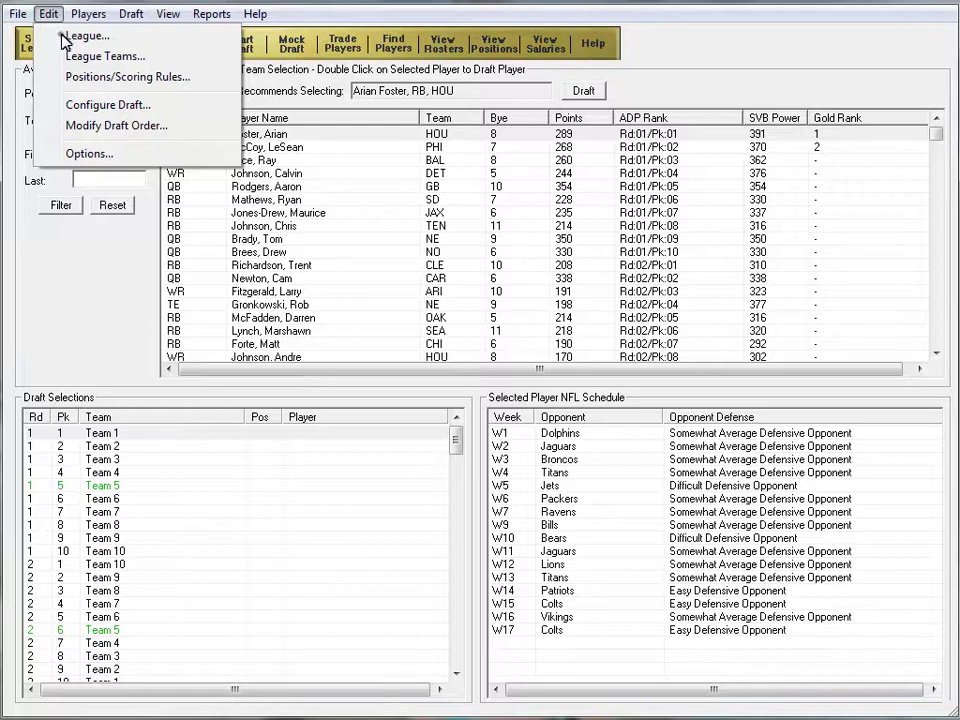
Change My Team from Team 5 to Team 2 in the league settings.
click(64, 37)
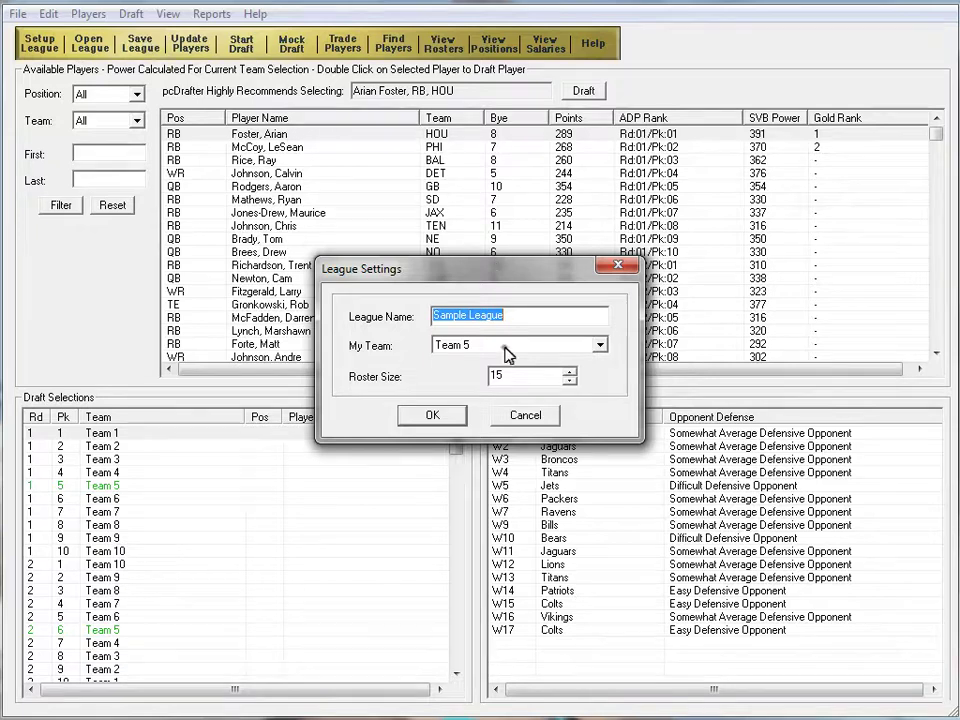
click(506, 346)
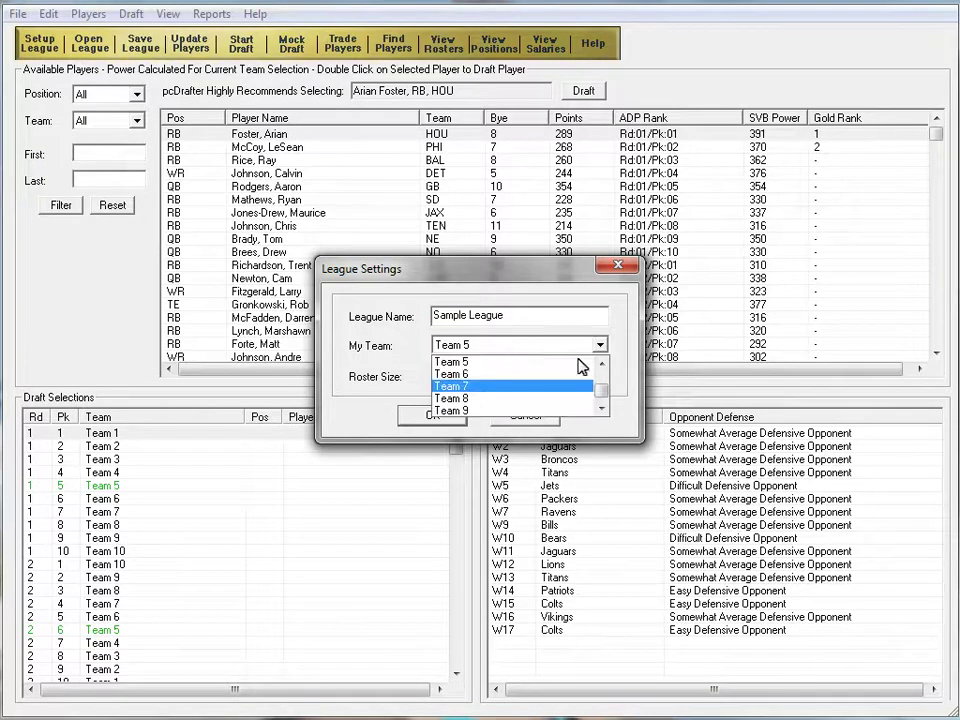
drag(603, 400, 602, 374)
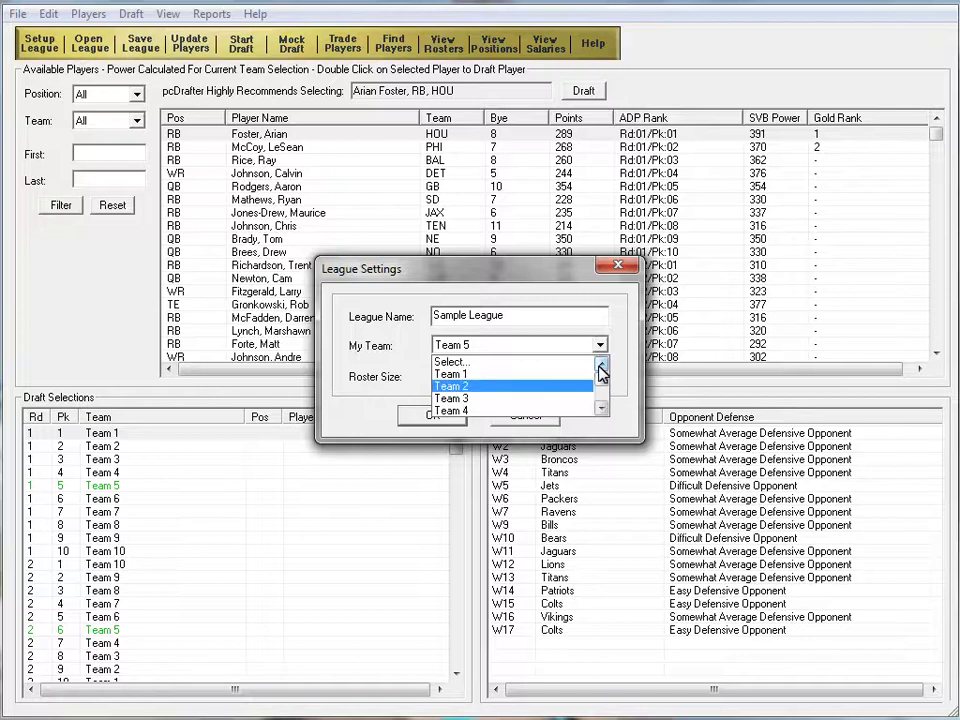
click(506, 387)
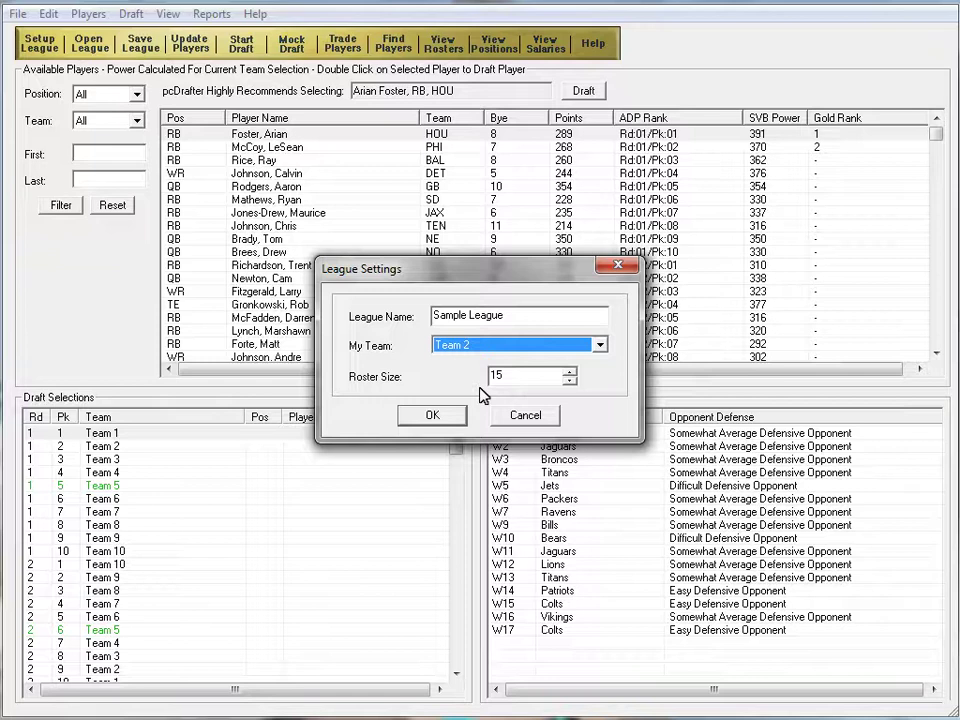
click(434, 416)
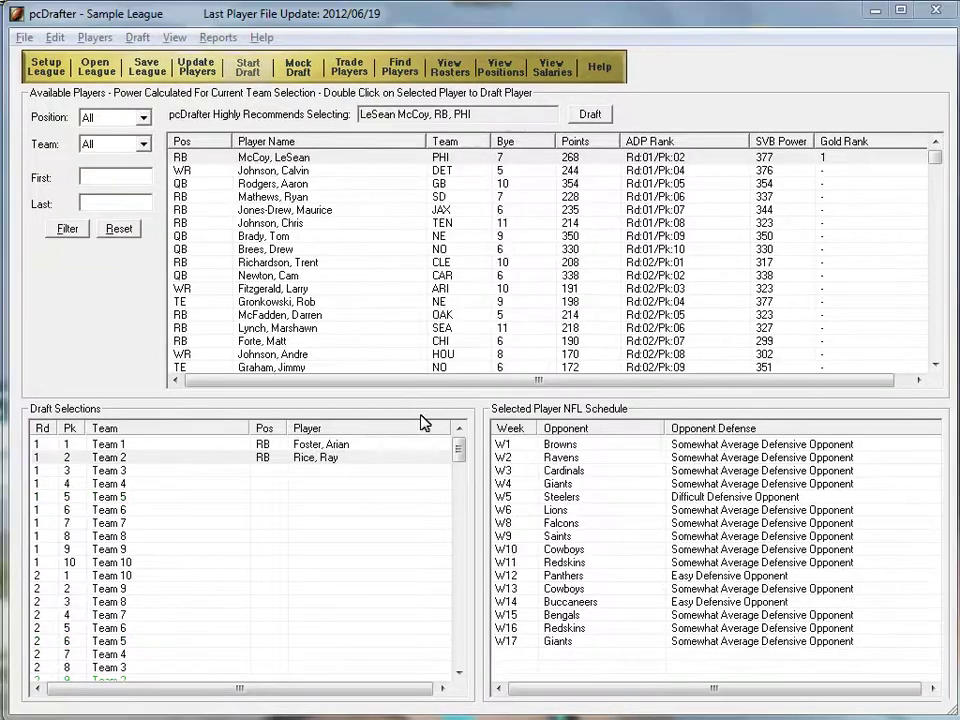
Start a mock draft using ADP for other teams and Gold for mine, pausing at my picks.
click(297, 70)
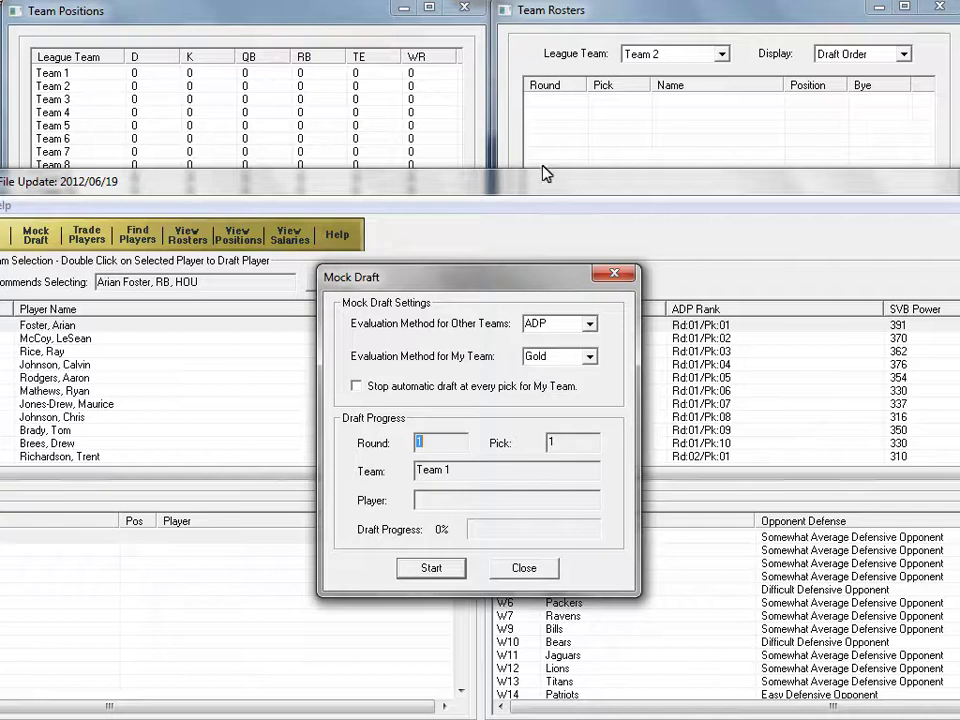
click(589, 324)
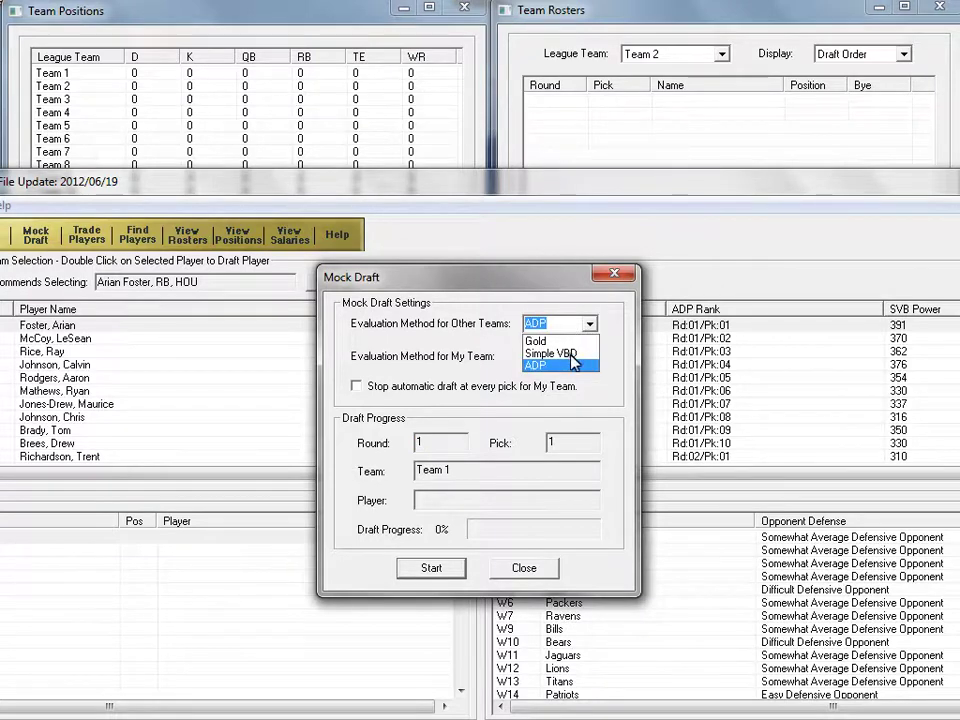
click(572, 353)
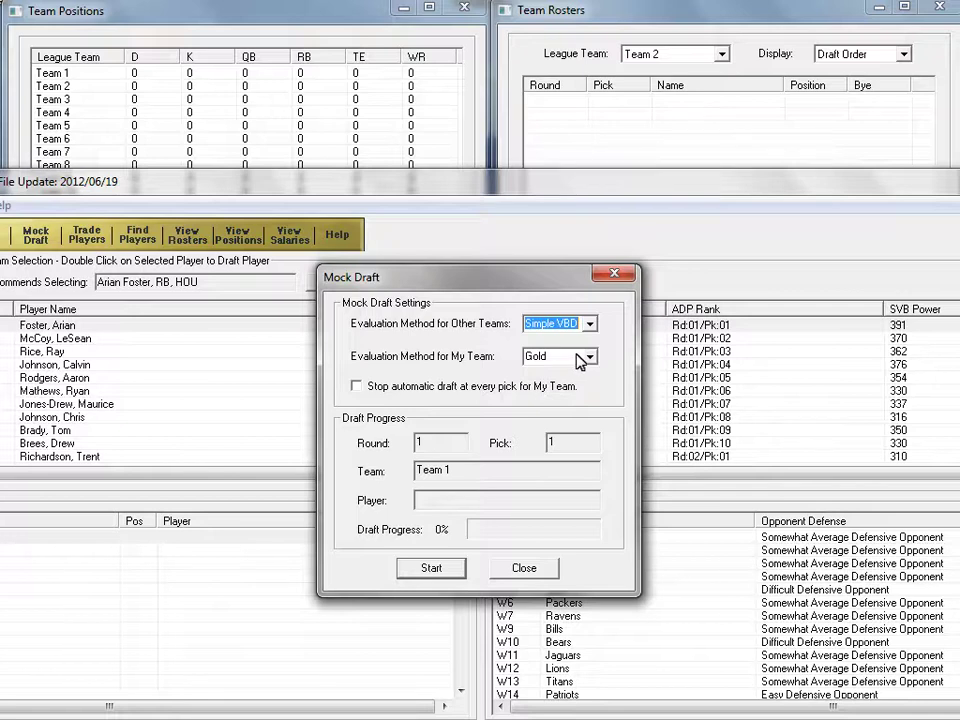
click(590, 325)
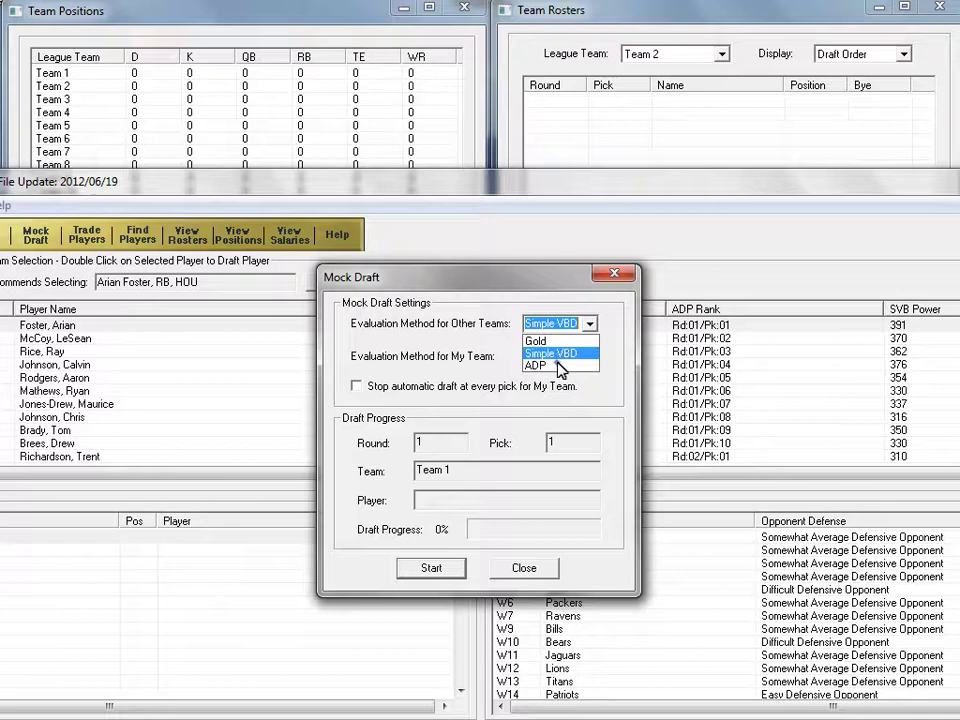
click(560, 365)
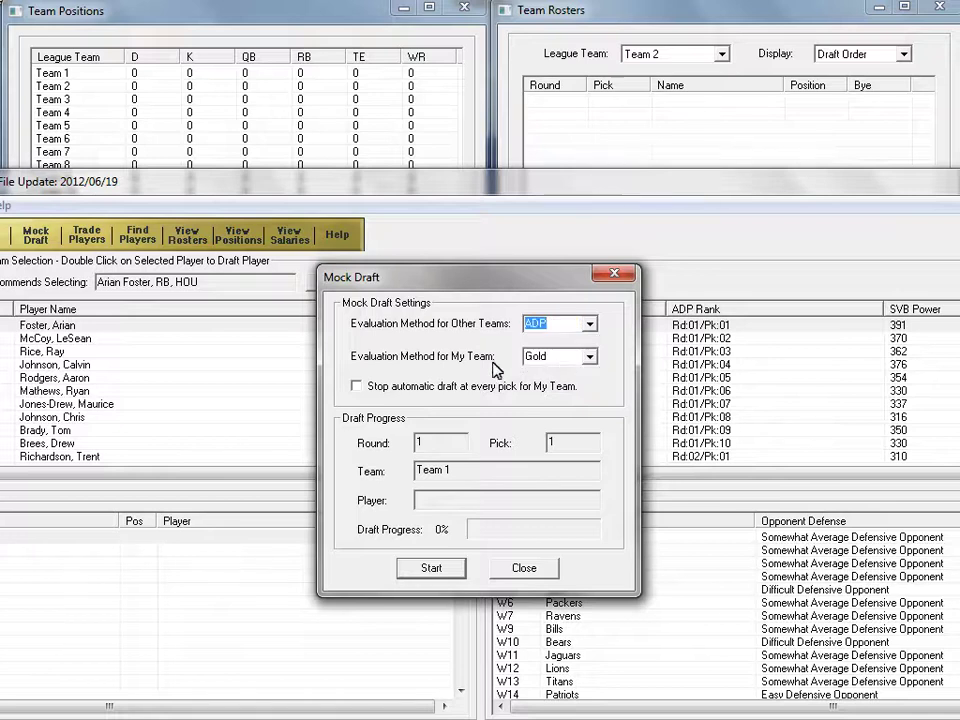
click(357, 387)
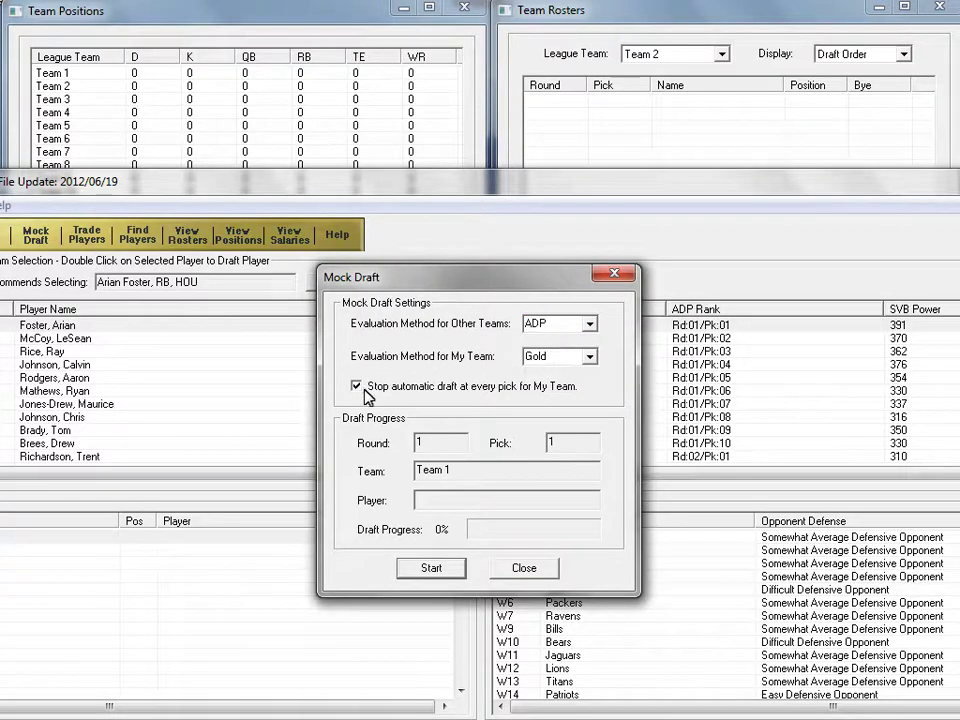
click(431, 568)
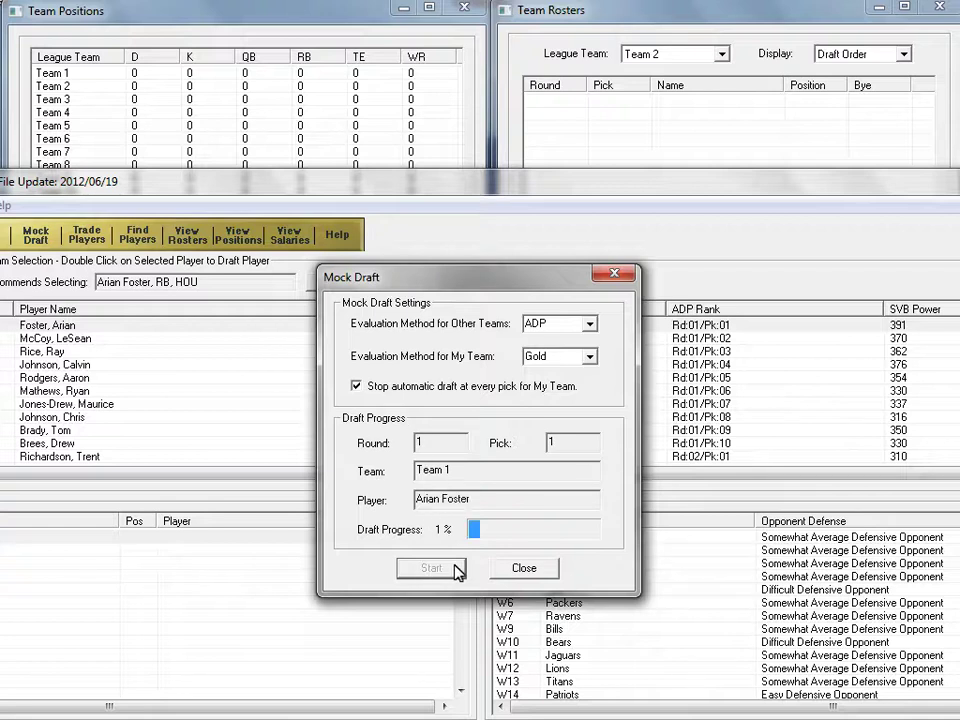
Draft LeSean McCoy for Team 2, then resume the mock draft until Team 2's round 2, pick 9.
click(510, 570)
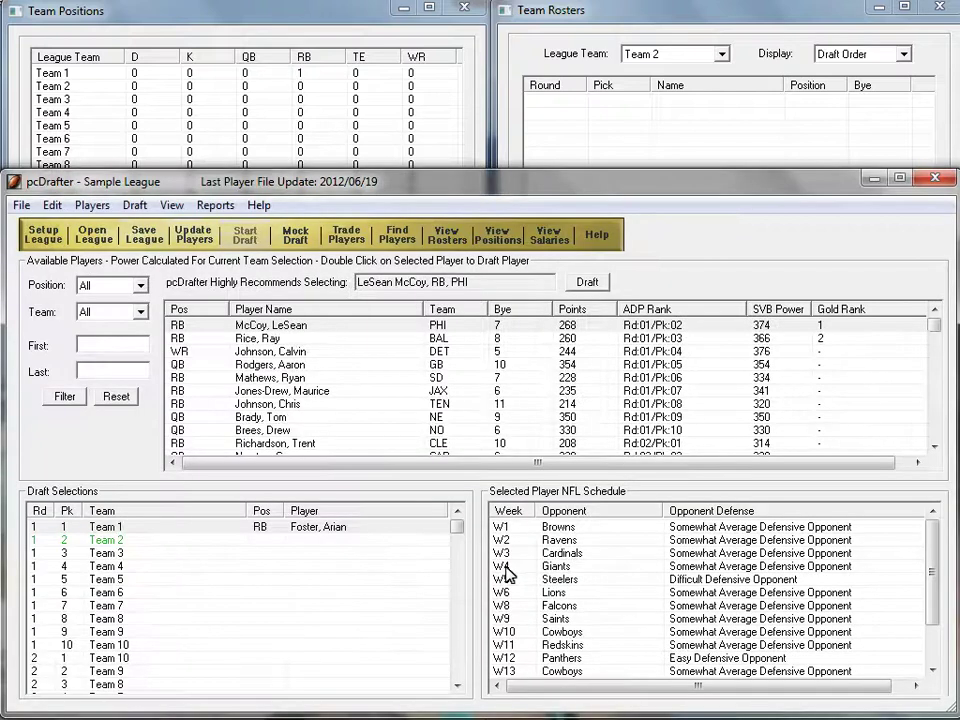
click(586, 283)
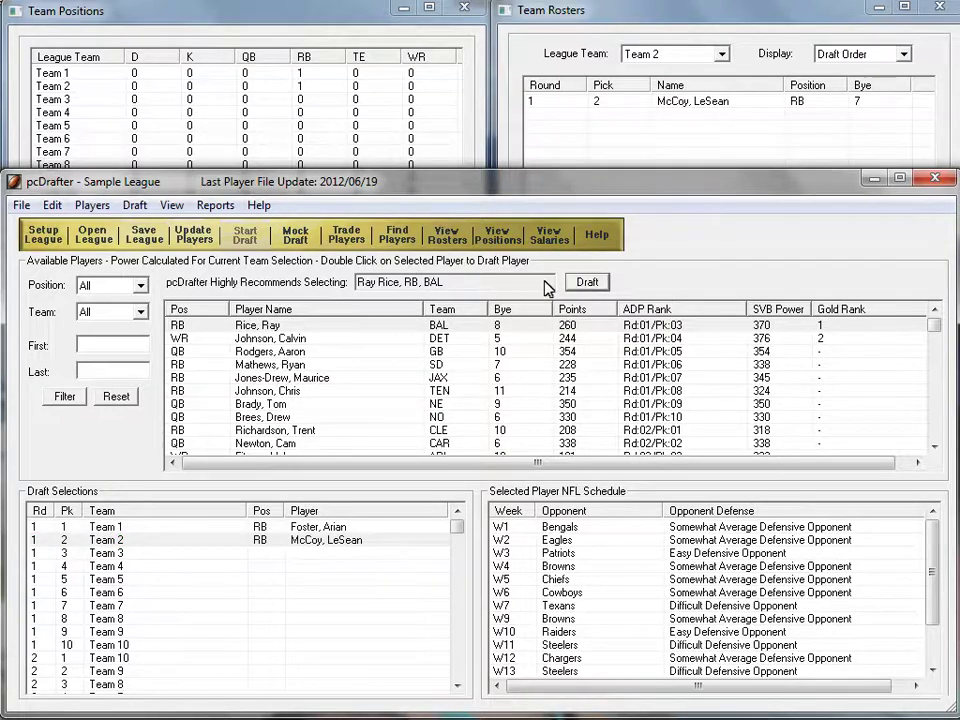
click(302, 240)
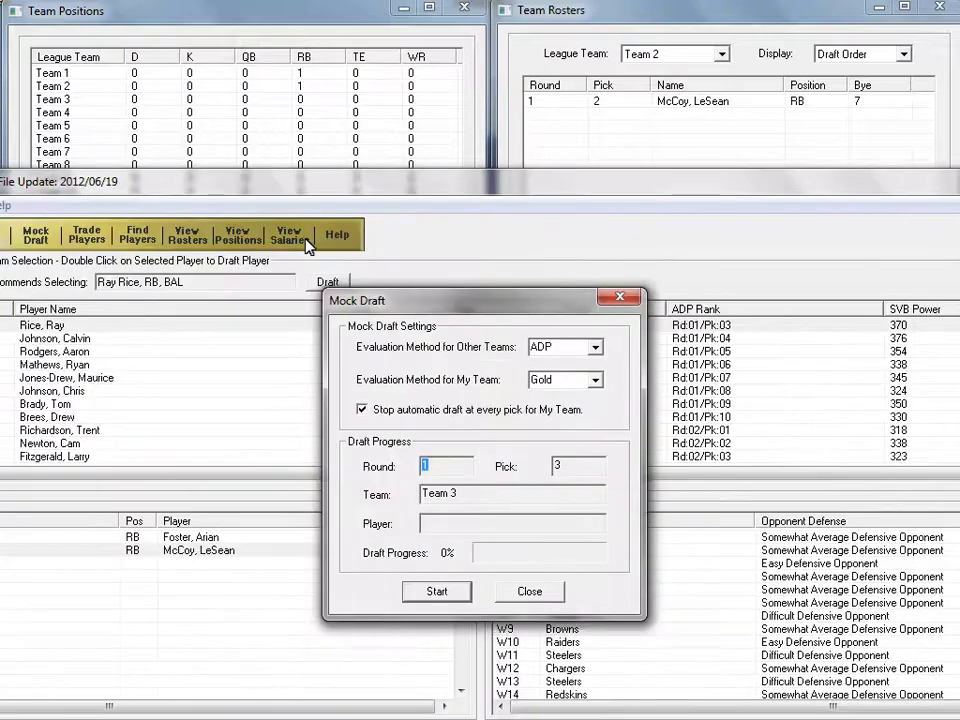
click(458, 594)
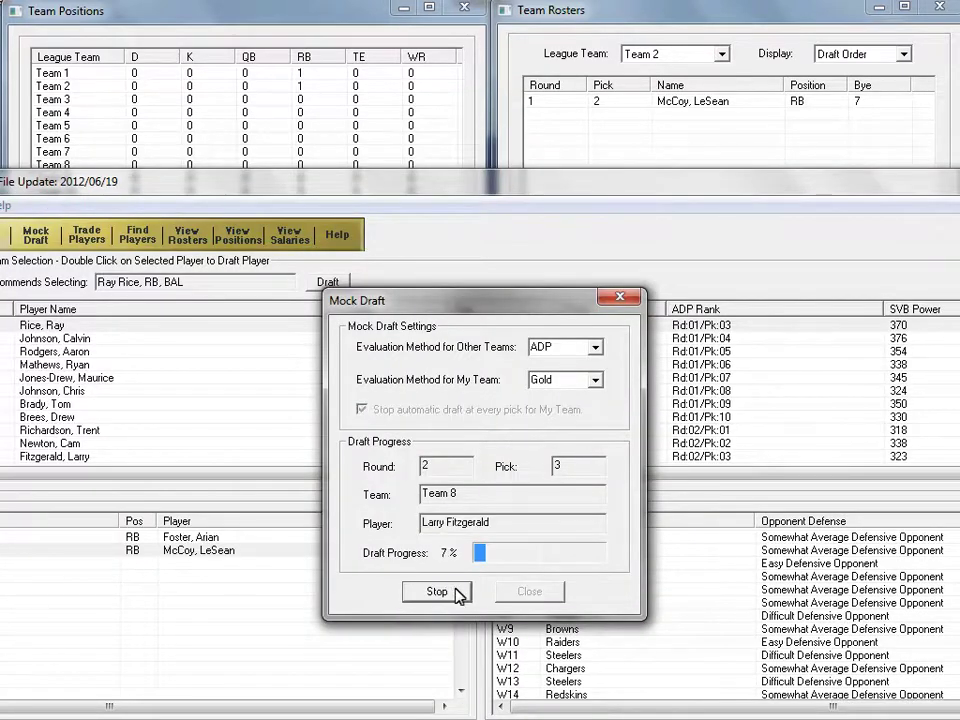
click(529, 592)
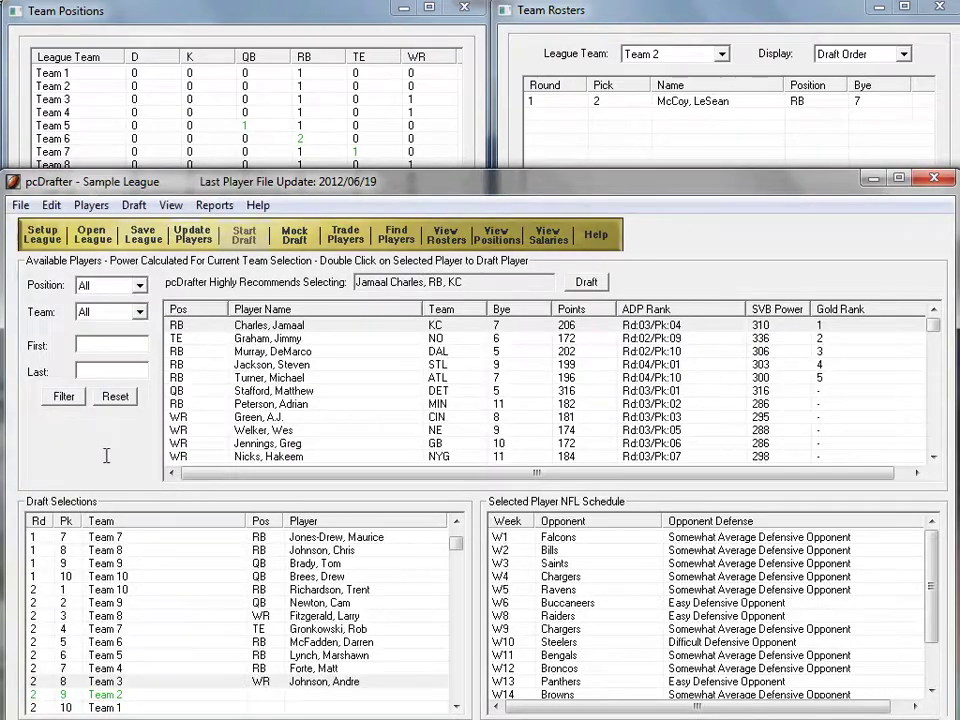
Filter players by last name 'Vick', draft Michael Vick for Team 2, then restore the full list.
click(86, 375)
text(Vick)
click(66, 400)
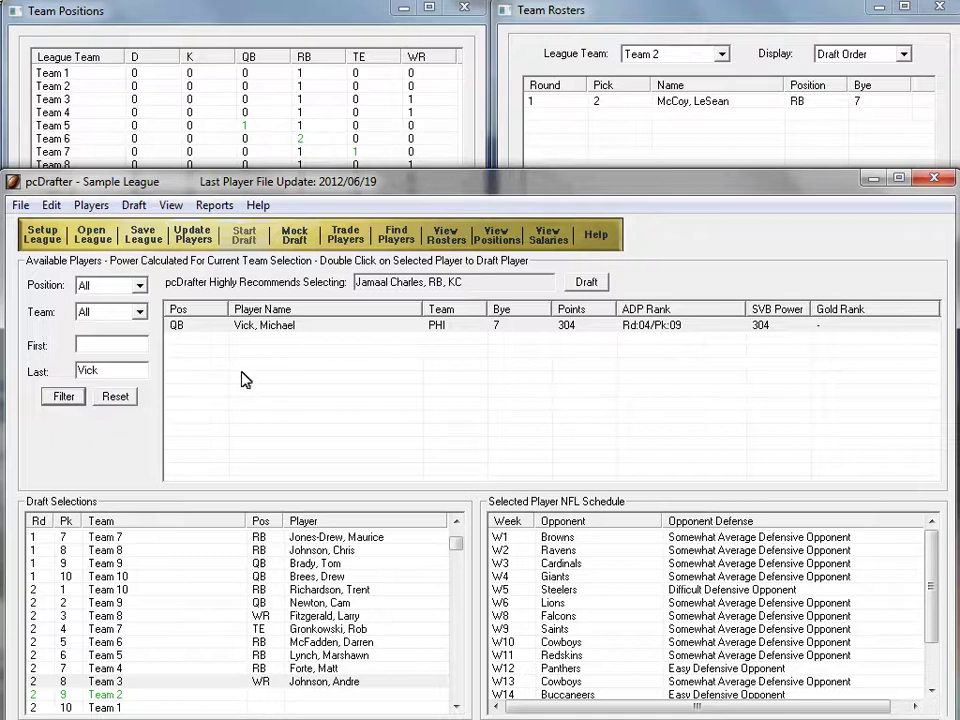
double_click(270, 327)
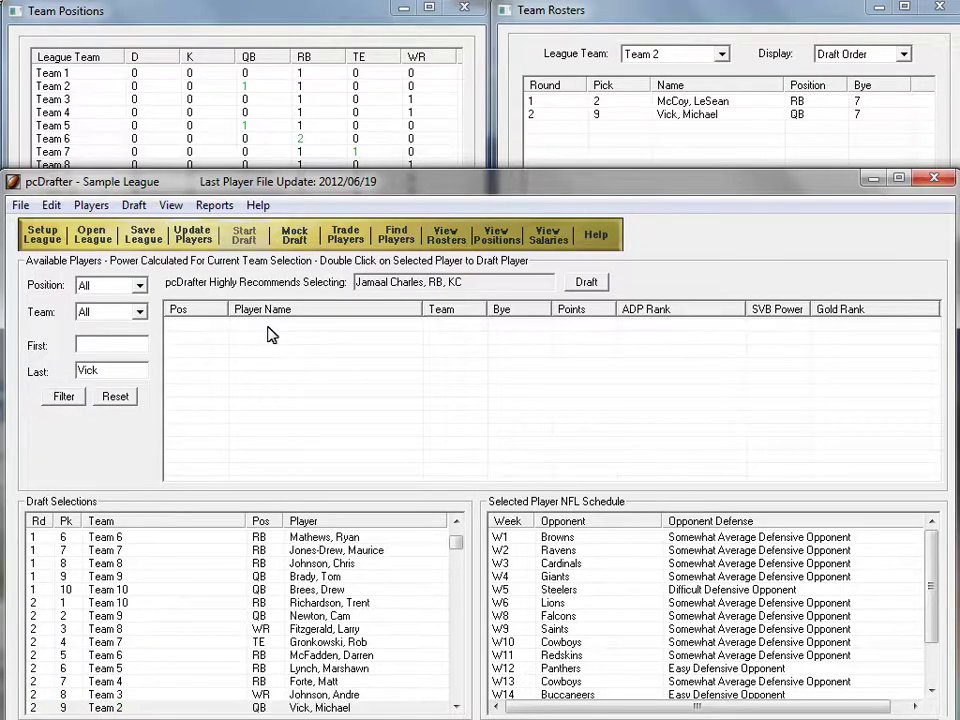
click(116, 397)
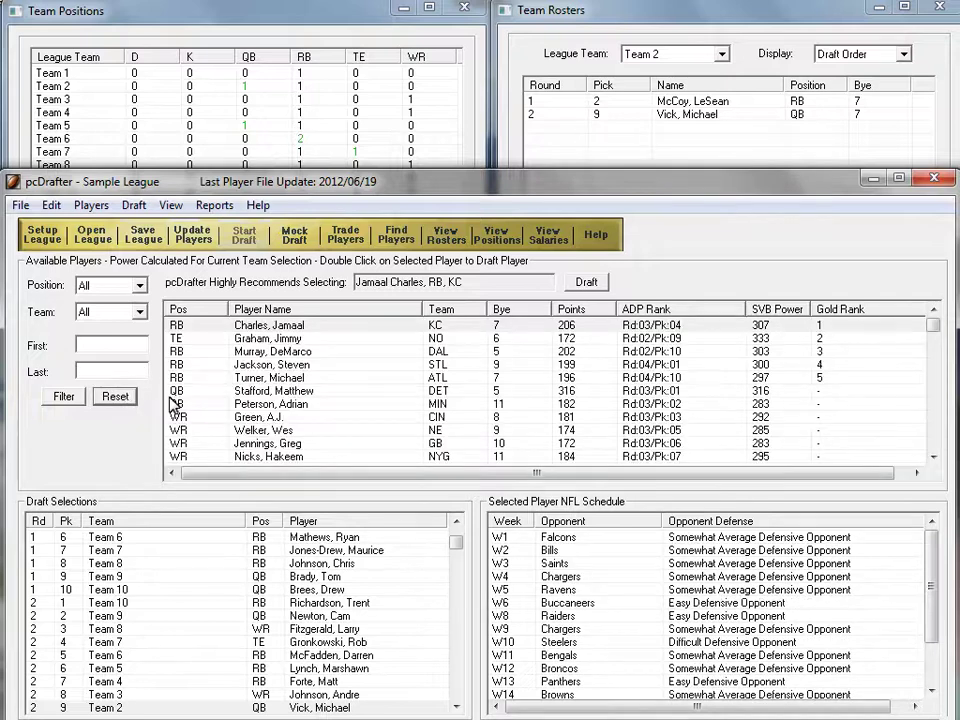
Rerun the mock draft without pausing at my picks, completing all 15 rounds.
click(292, 238)
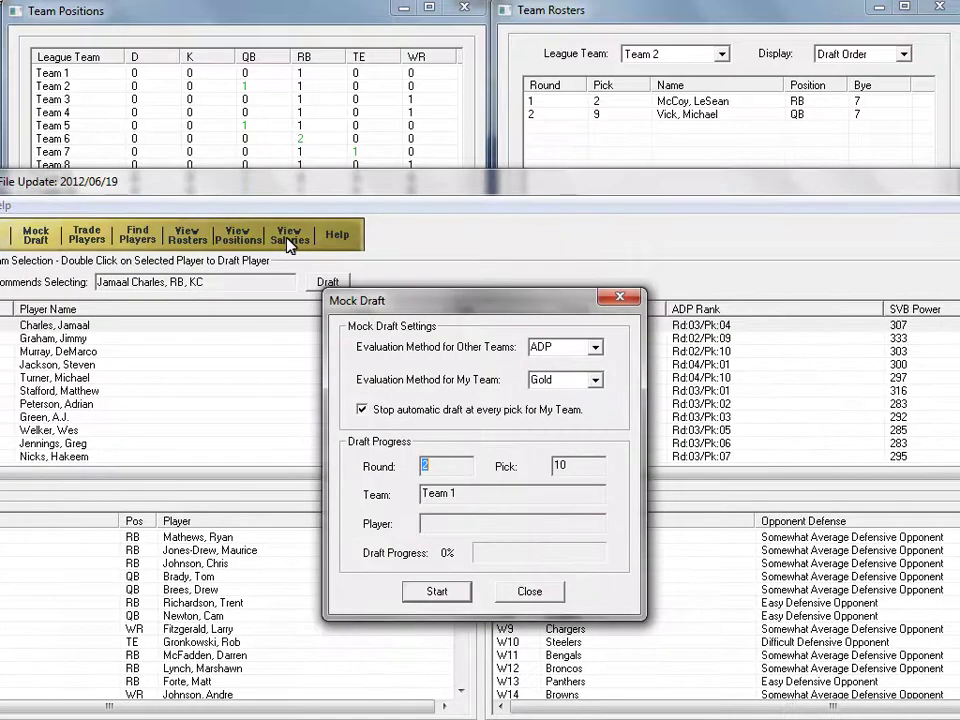
click(362, 410)
click(435, 591)
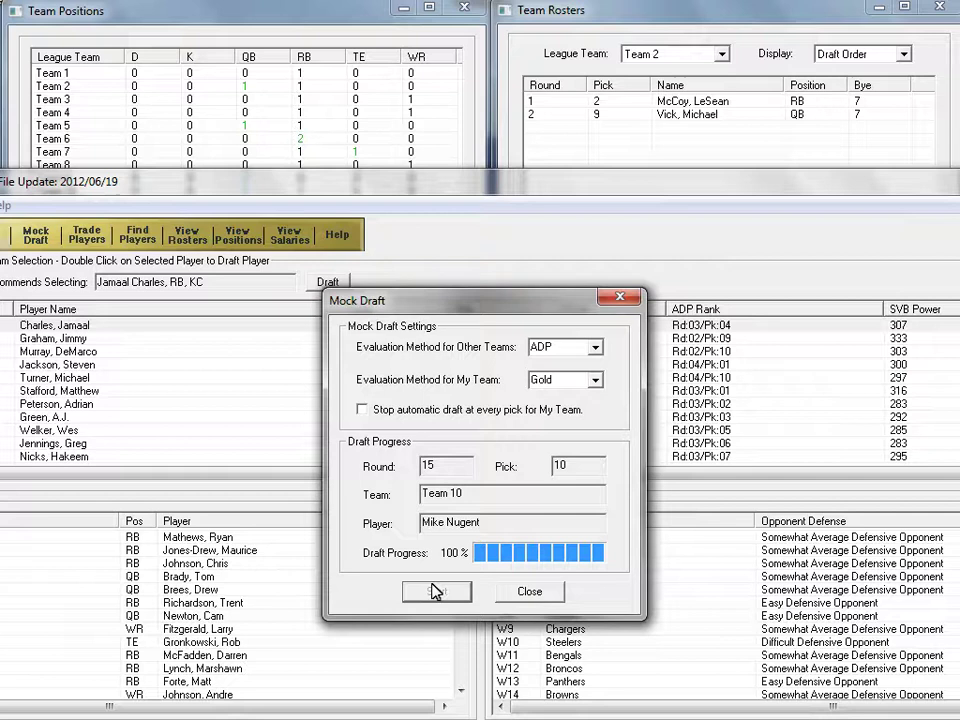
Review the draft results, including Team 2's row, and cancel saving a results report.
click(508, 591)
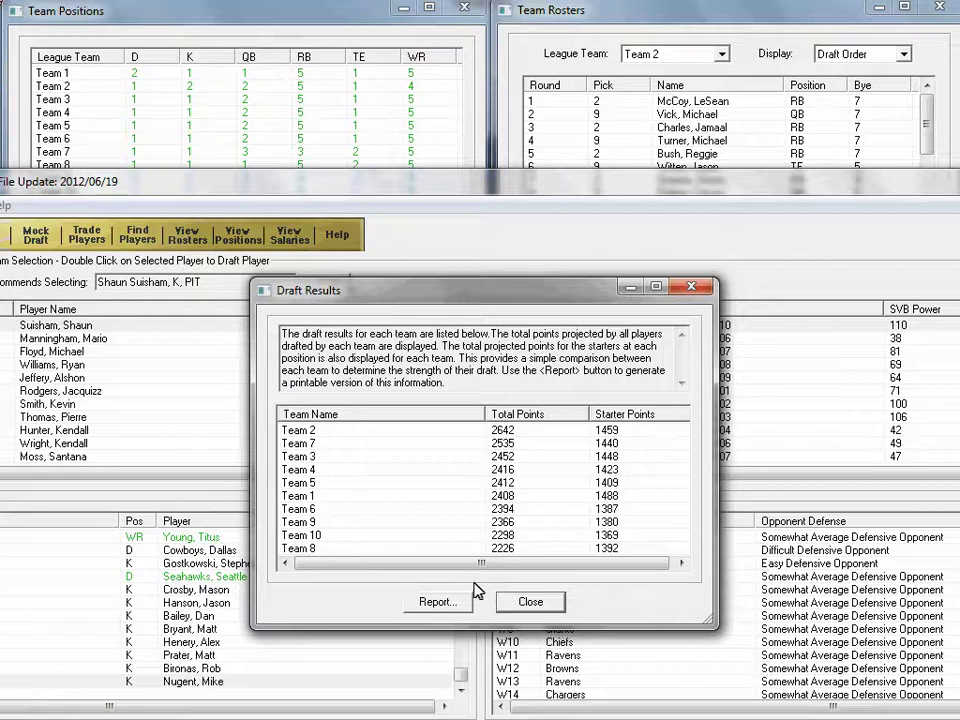
click(337, 431)
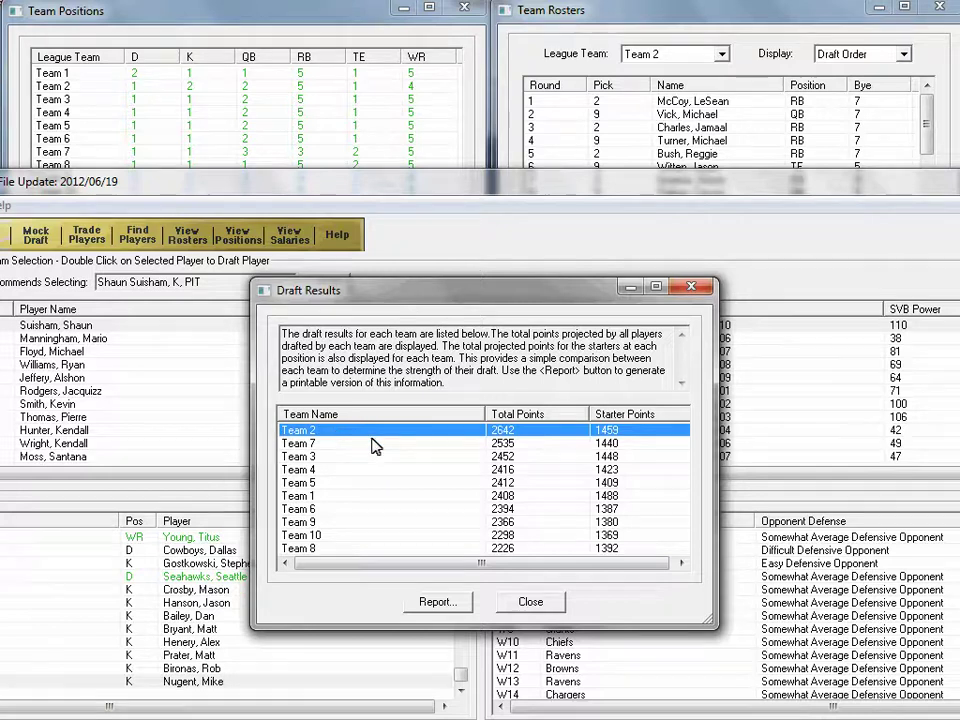
click(433, 601)
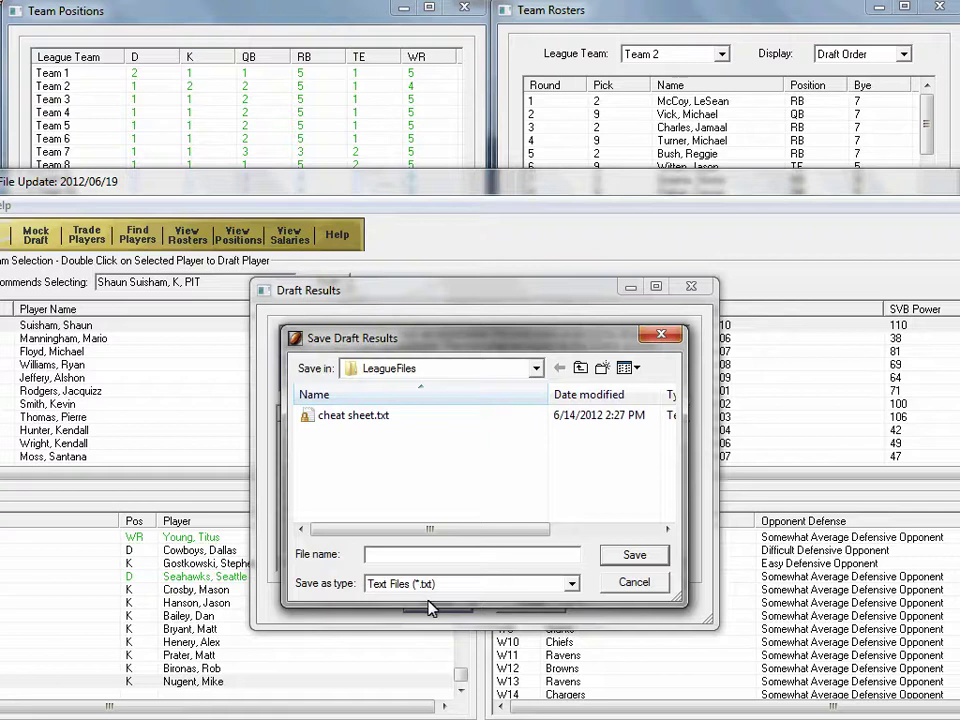
click(428, 584)
click(420, 584)
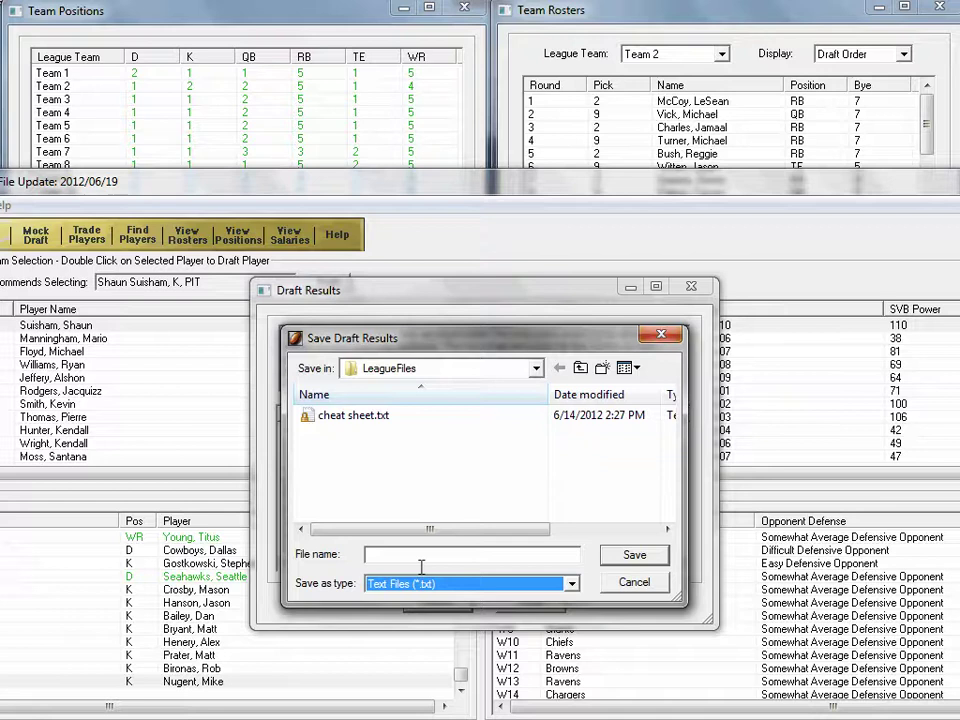
click(421, 556)
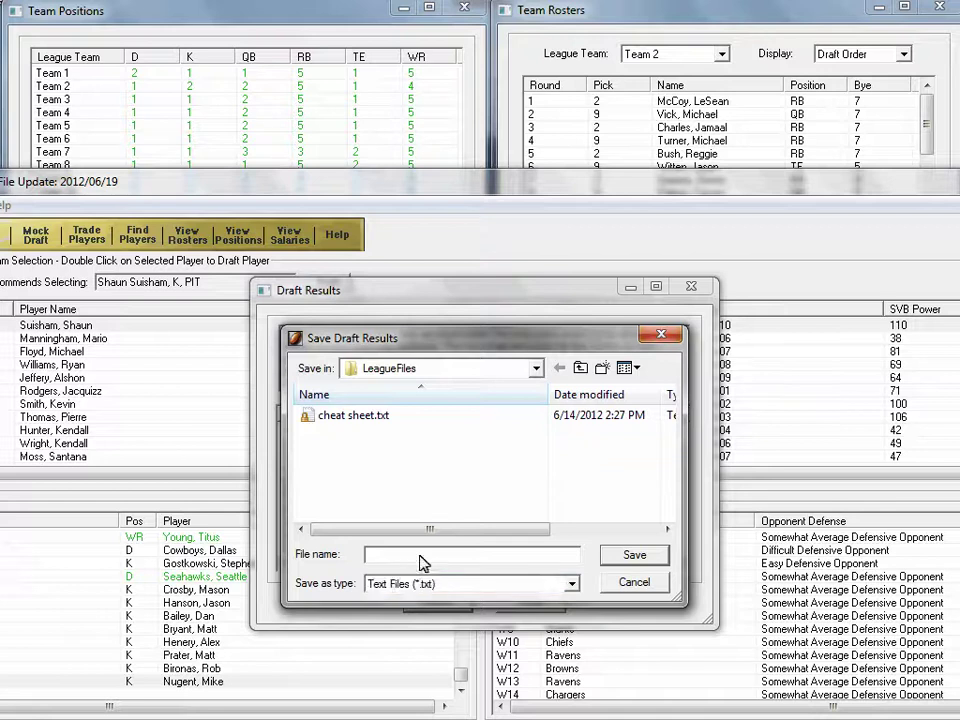
click(630, 584)
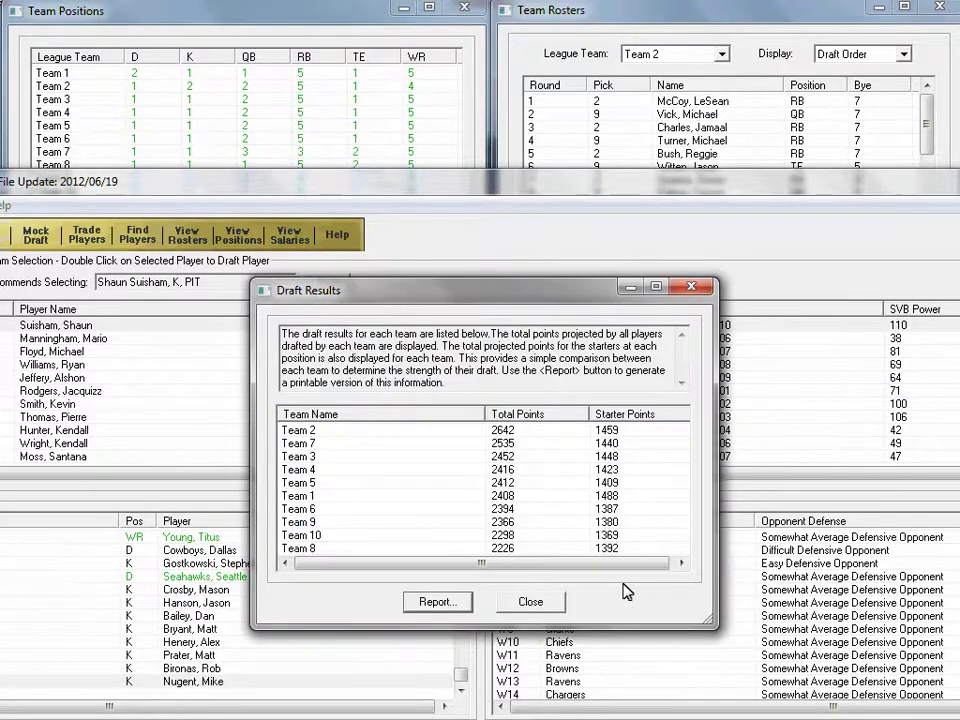
Close the draft results and reset the draft, clearing every pick.
click(538, 603)
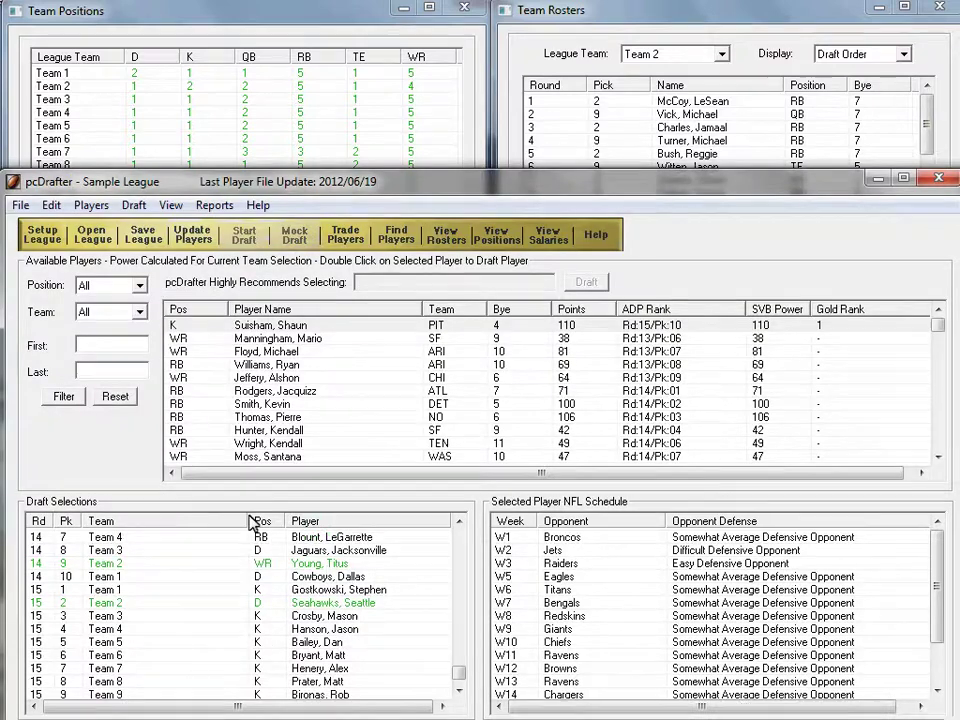
click(134, 206)
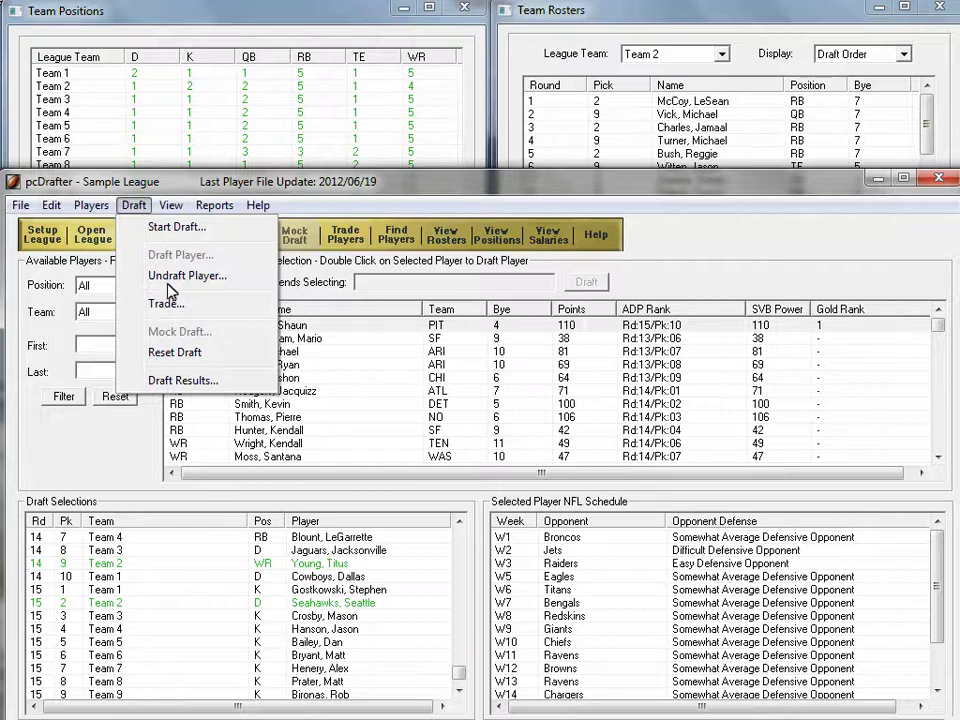
click(172, 353)
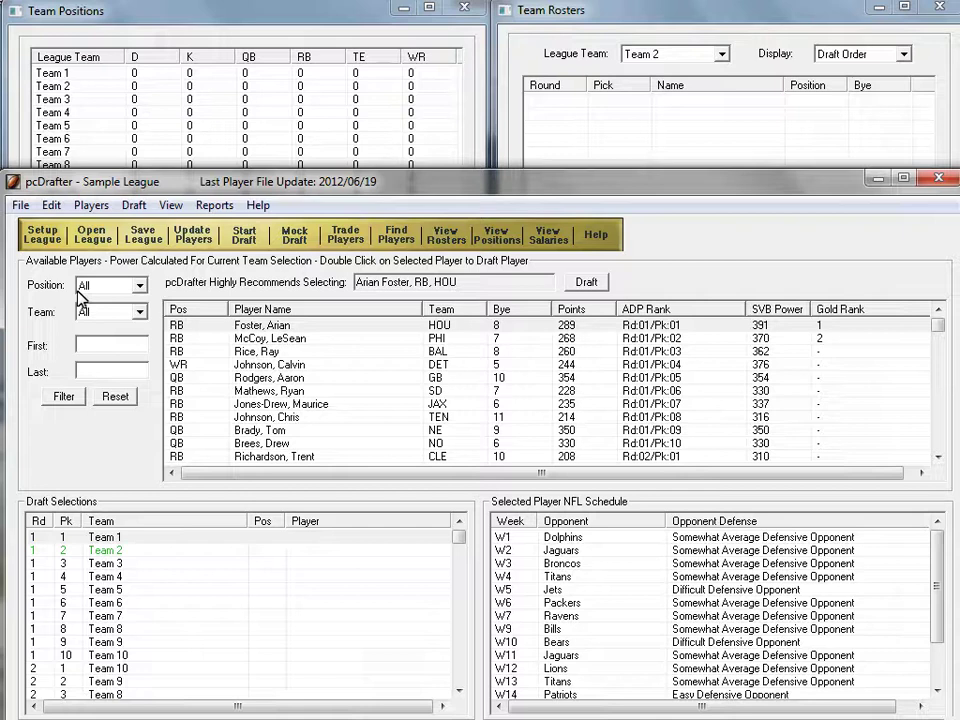
click(62, 206)
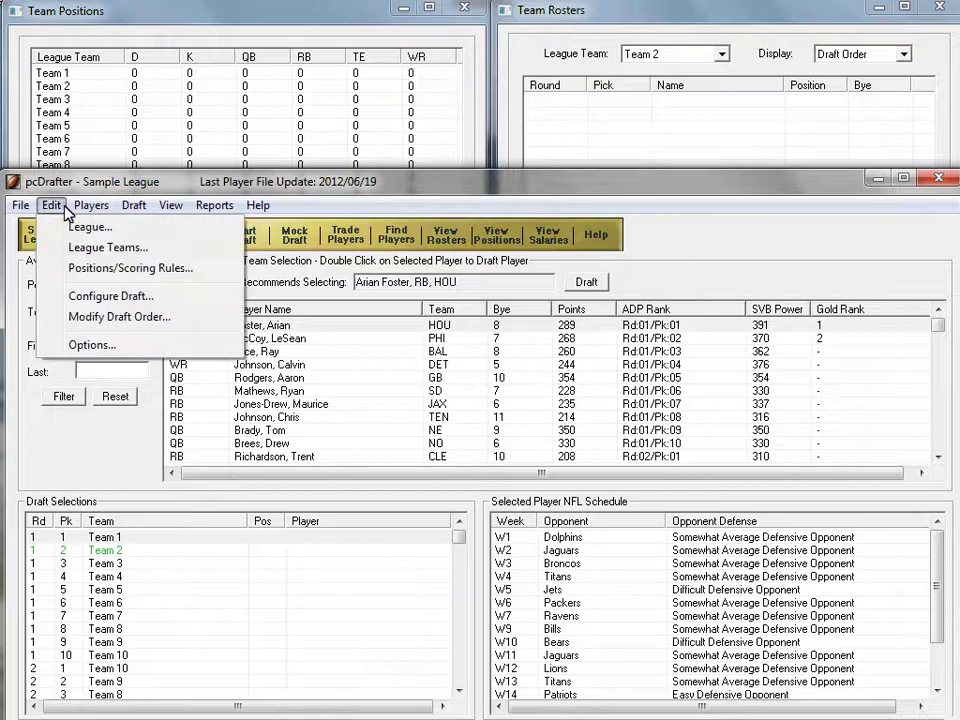
click(82, 296)
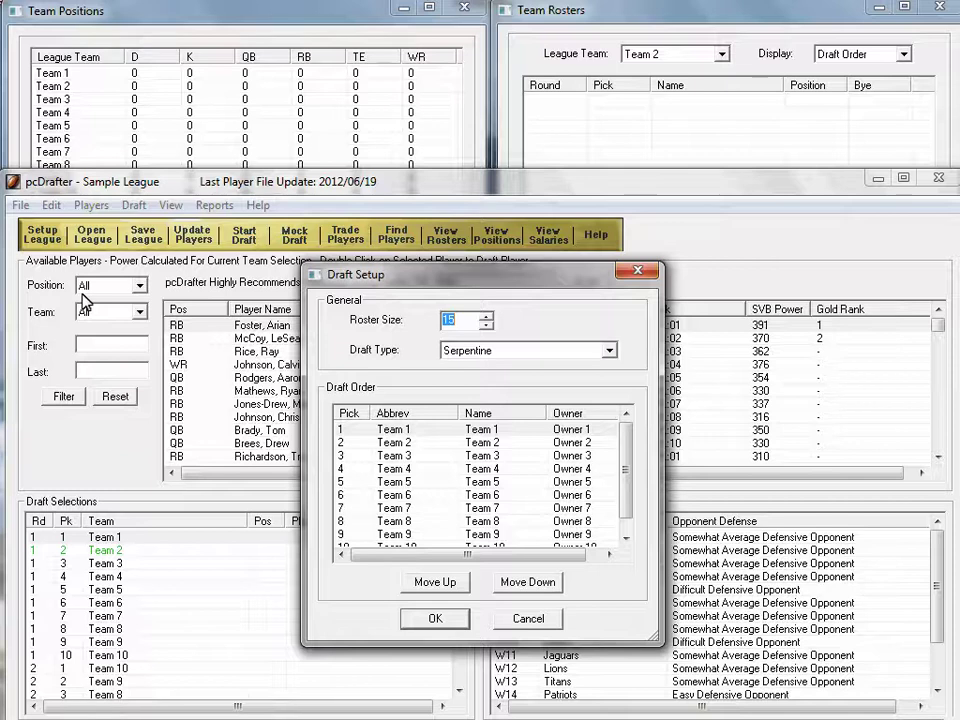
click(410, 445)
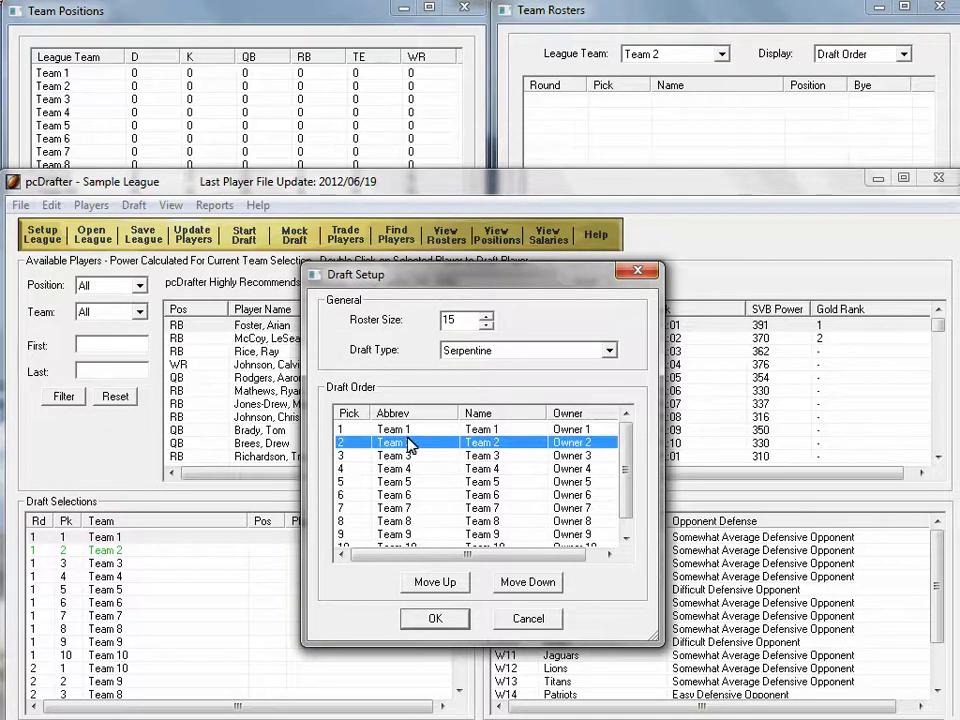
click(555, 585)
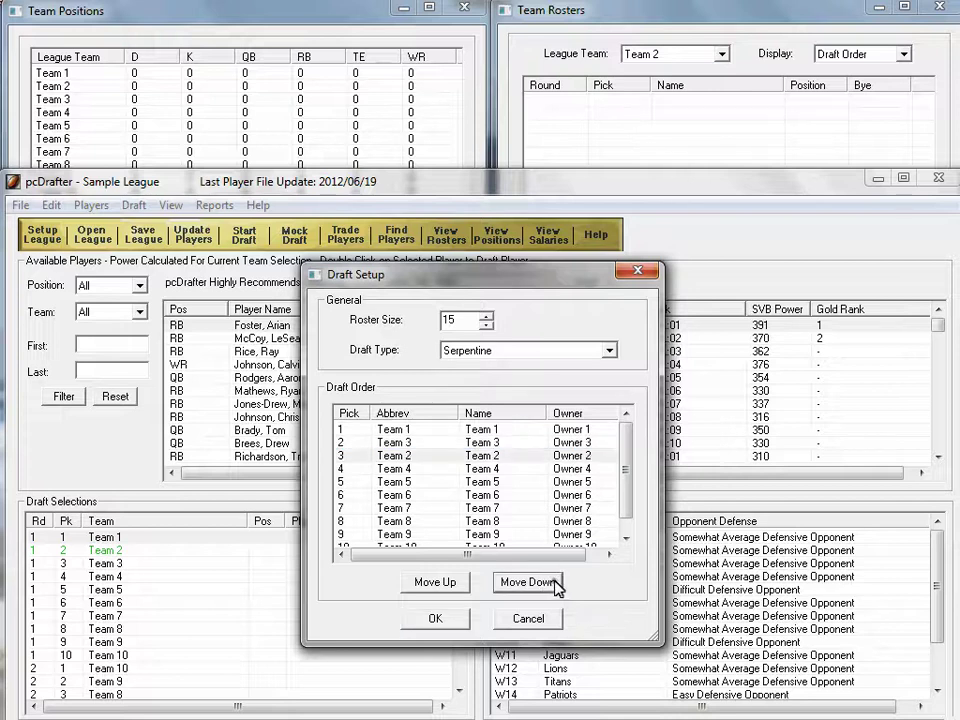
click(530, 583)
click(456, 582)
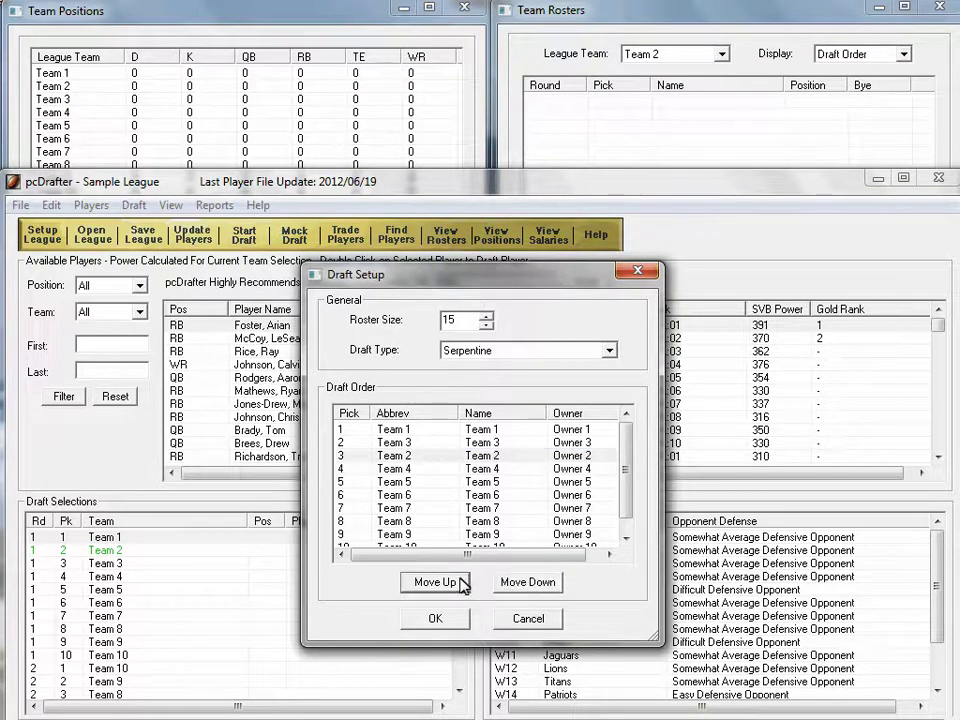
click(458, 583)
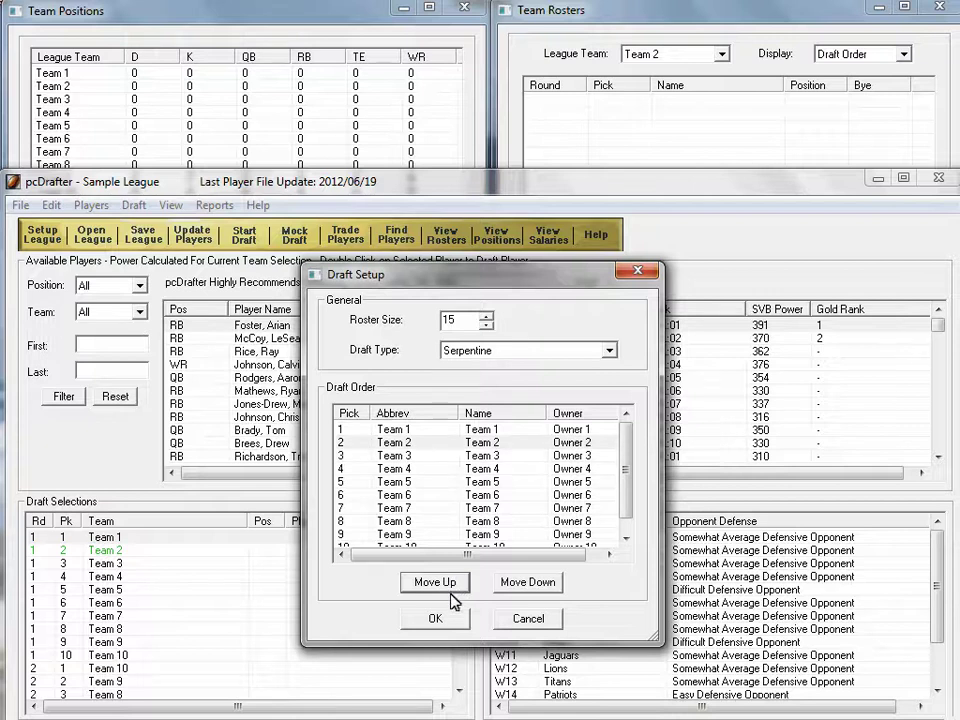
click(436, 619)
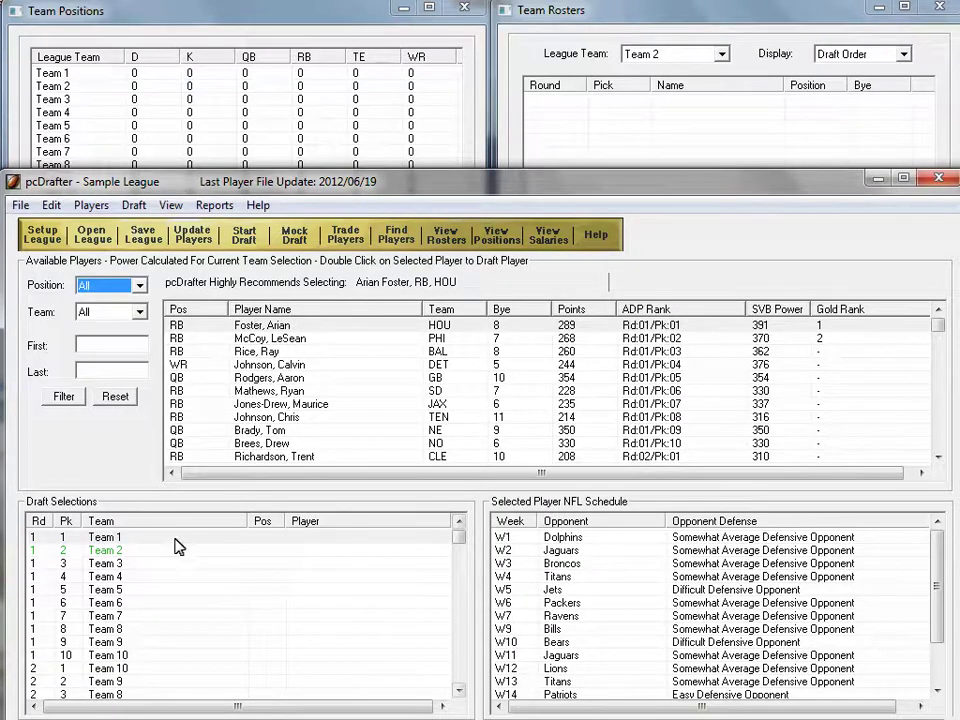
Check the draft order's round list, keep Round 1, and leave the order unchanged.
click(50, 208)
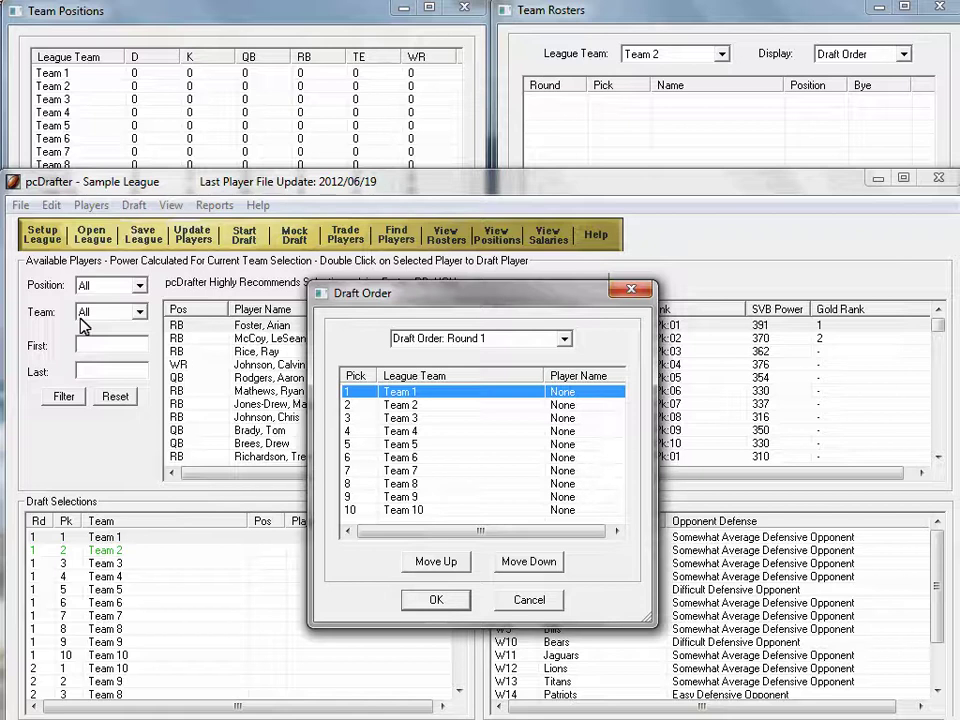
click(565, 339)
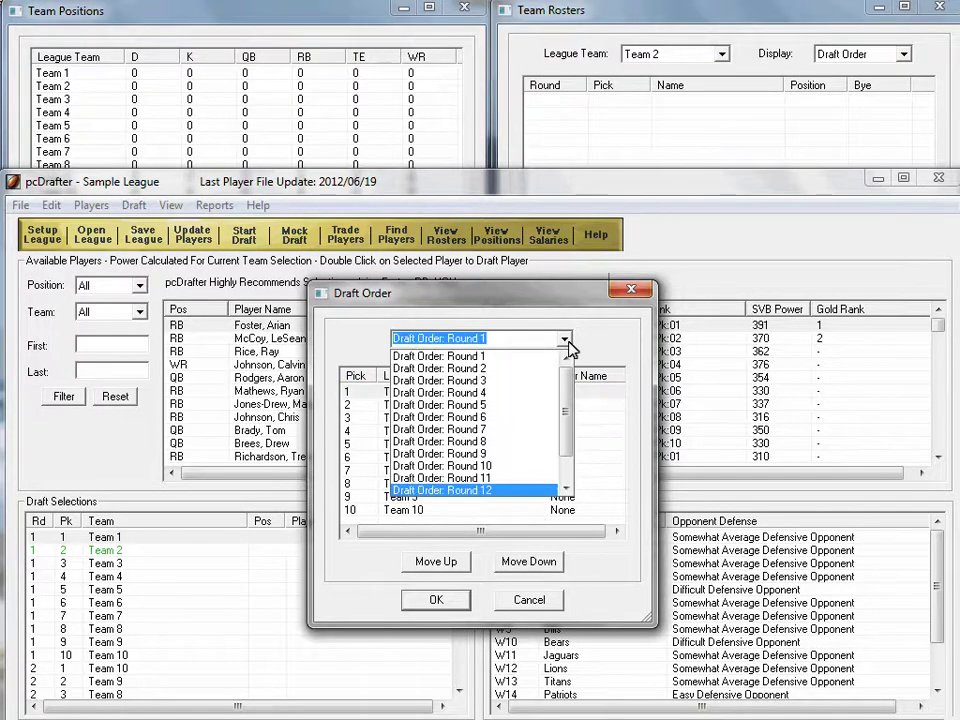
click(520, 606)
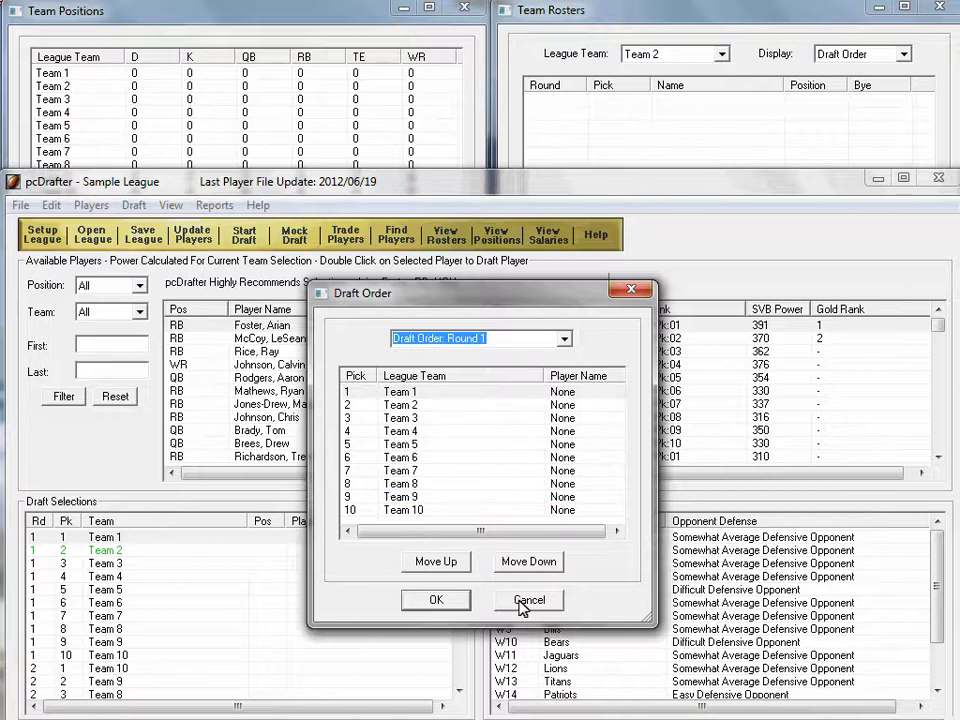
click(527, 601)
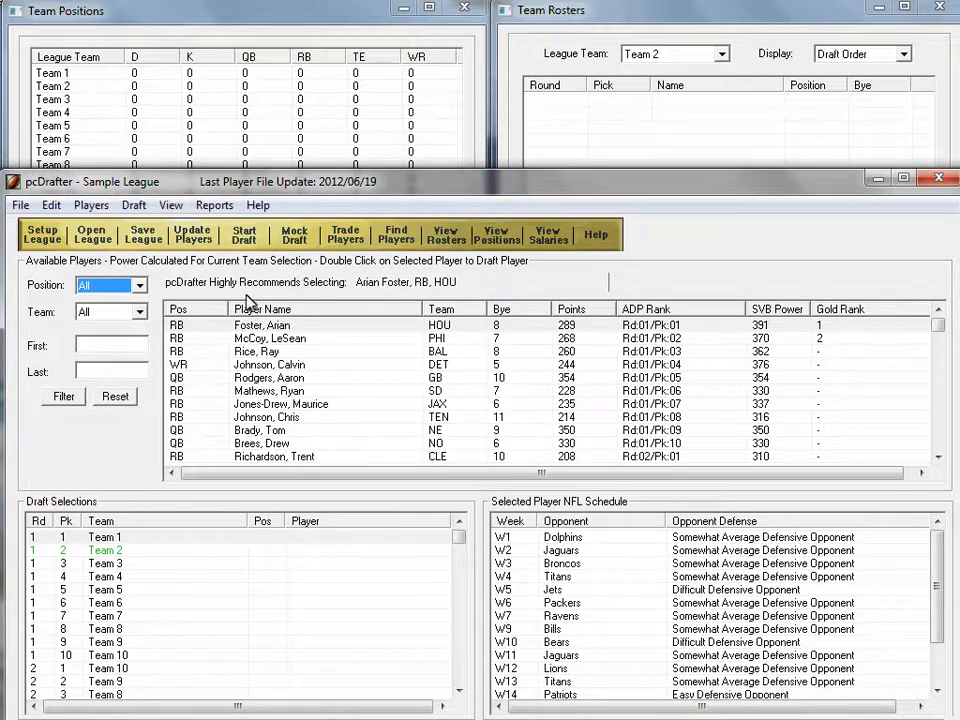
Start the live draft and dismiss the Draft Start introduction guide.
click(244, 236)
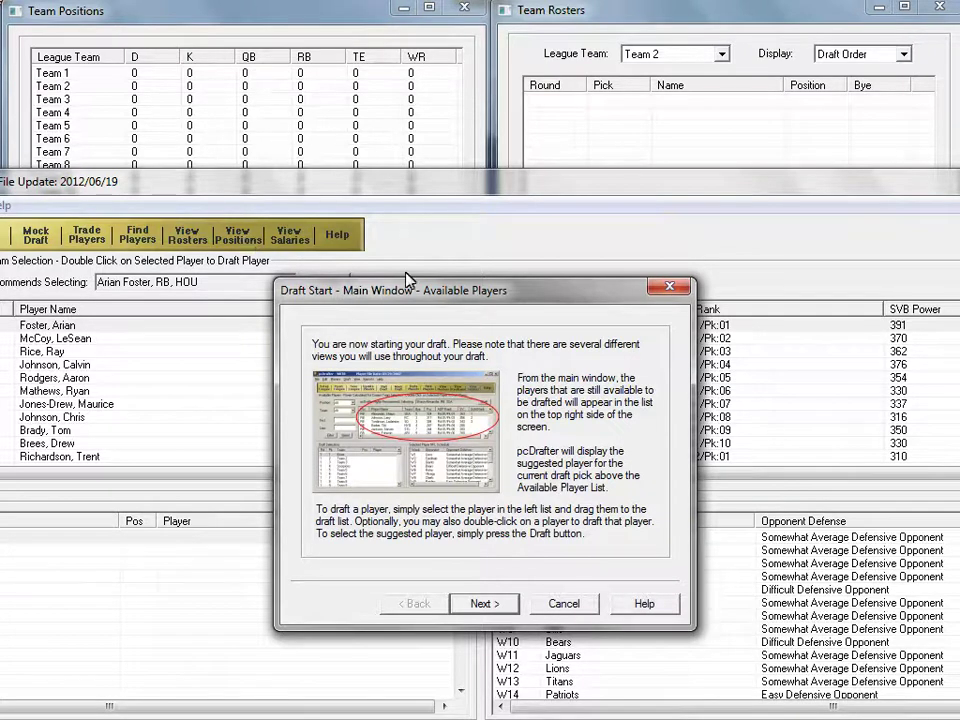
click(555, 603)
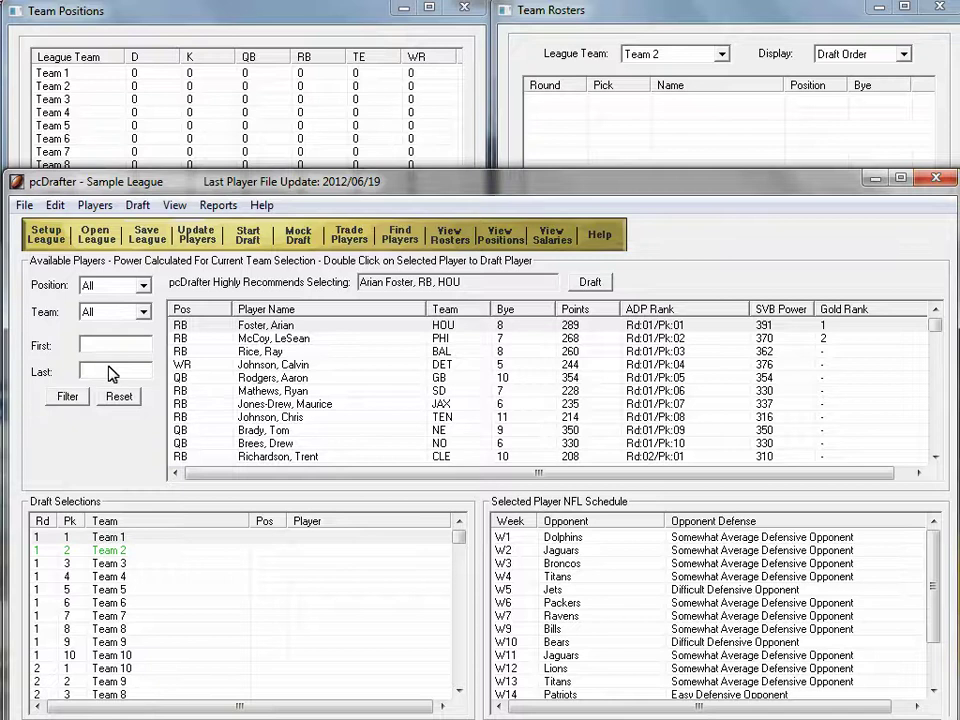
Draft Arian Foster for Team 1 and Ray Rice for Team 2, then sort players by ADP Rank.
click(589, 283)
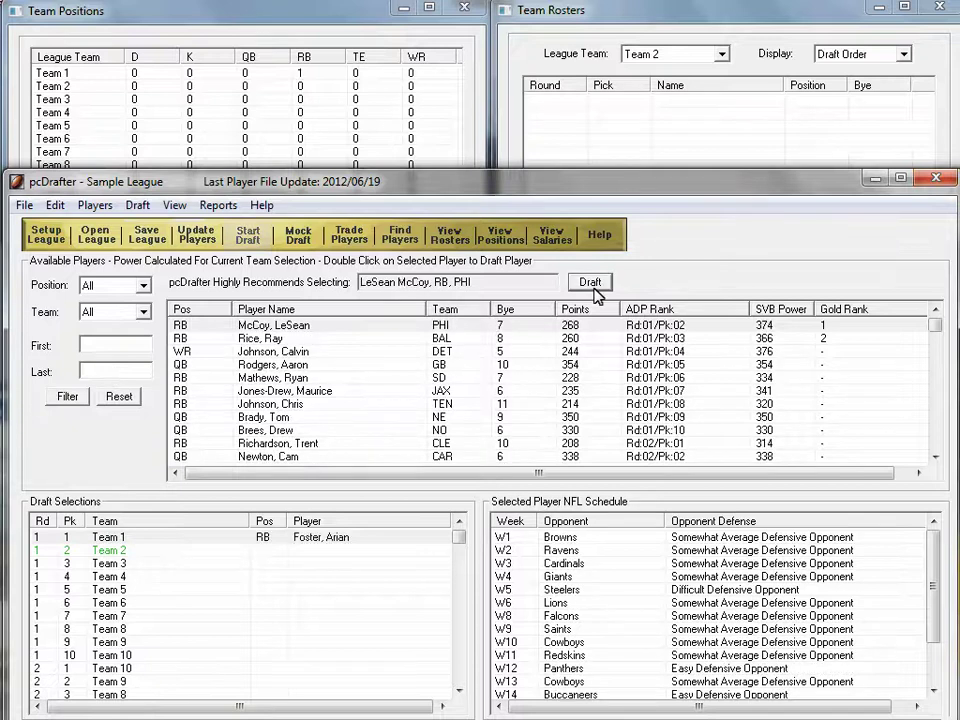
click(502, 340)
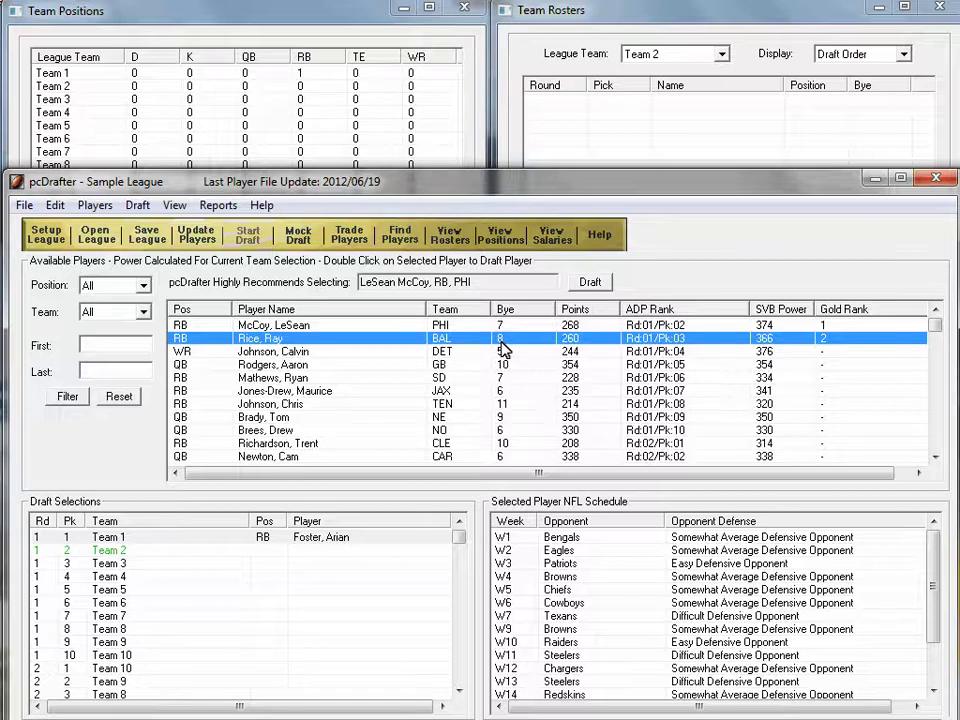
double_click(386, 340)
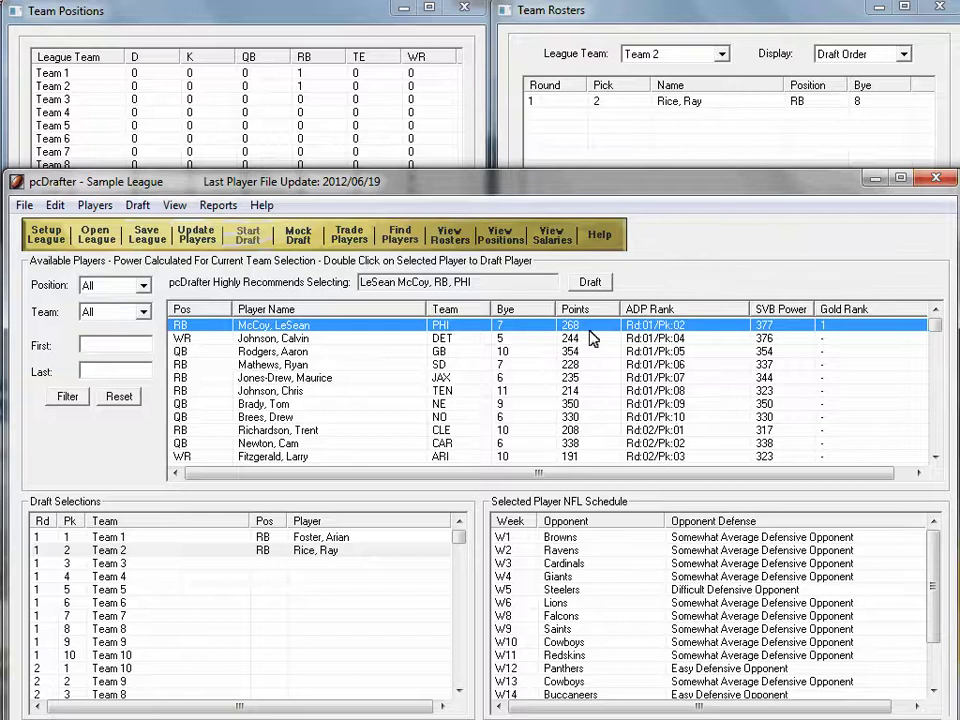
click(649, 310)
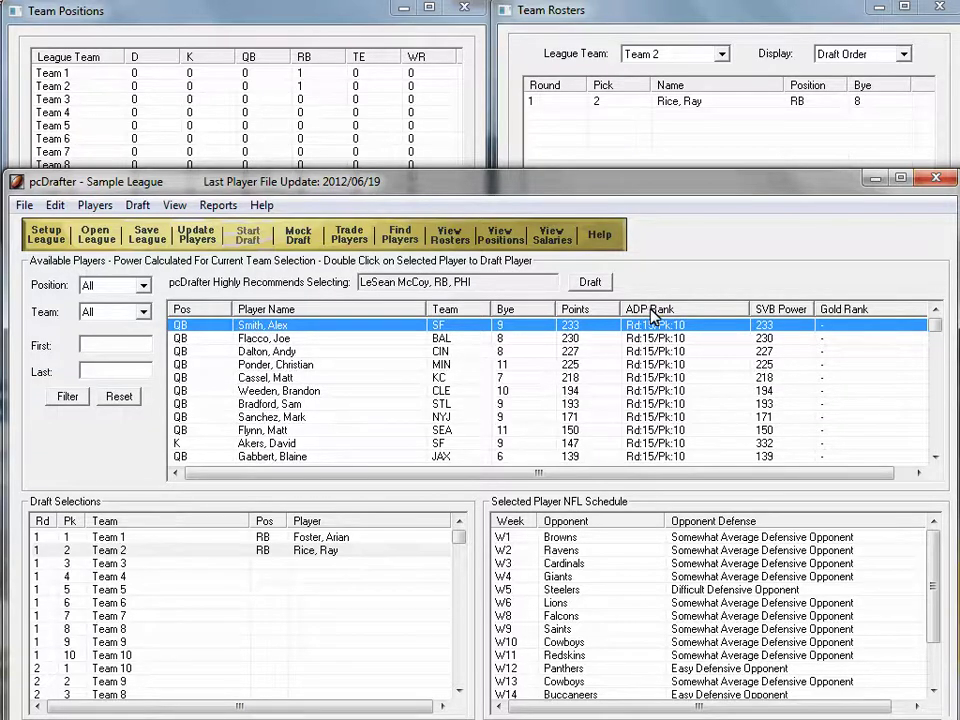
Re-sort available players by name, then by ascending ADP Rank so LeSean McCoy is on top.
click(649, 310)
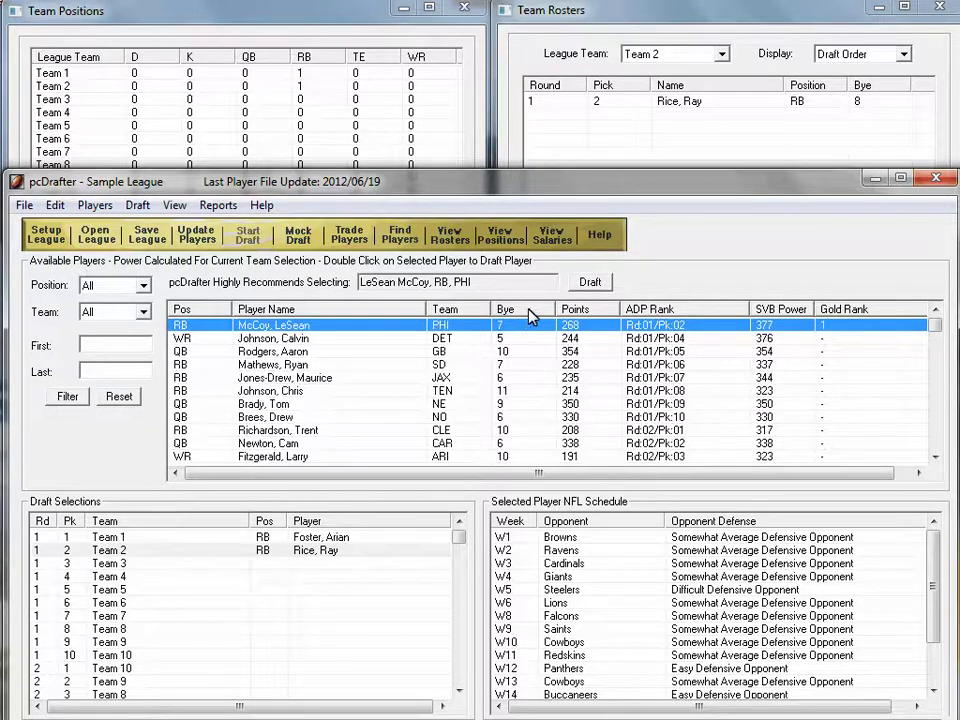
click(275, 310)
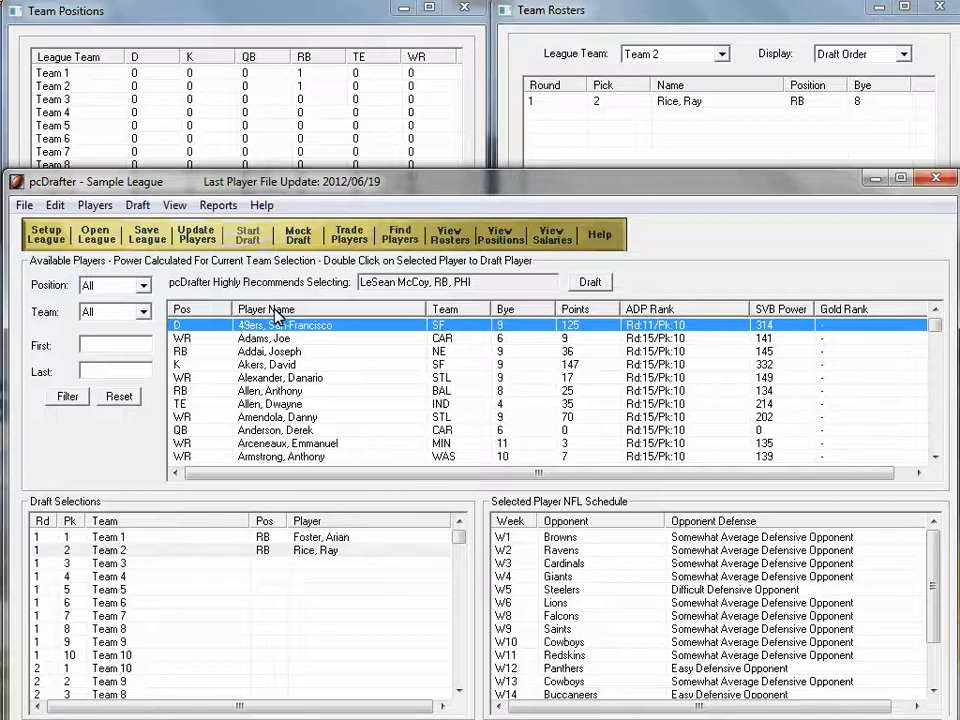
click(276, 312)
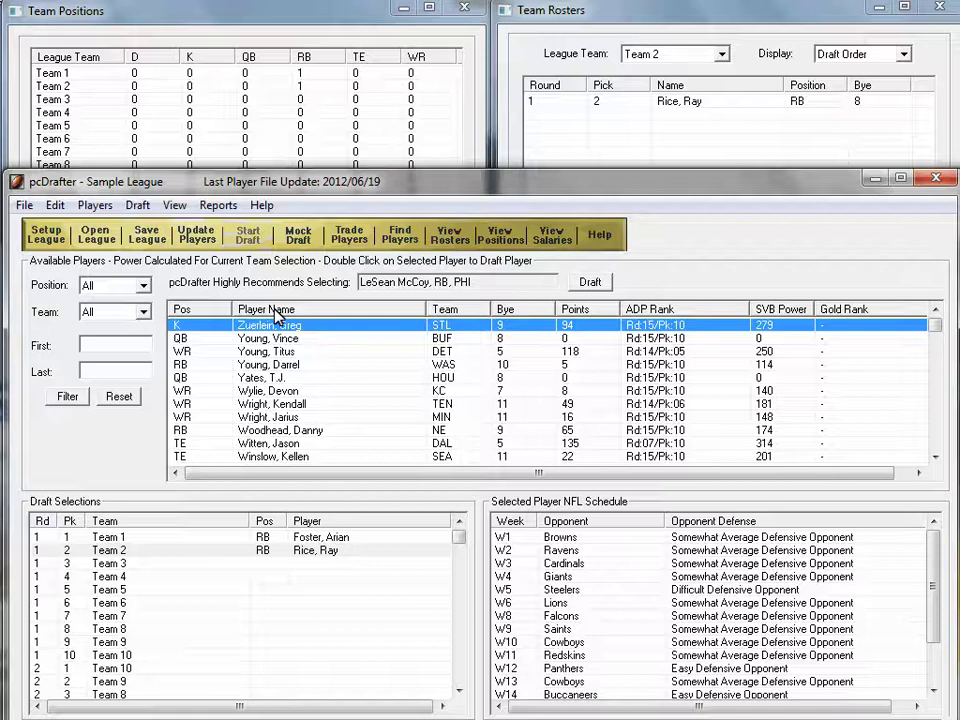
click(639, 313)
key(alt+Tab)
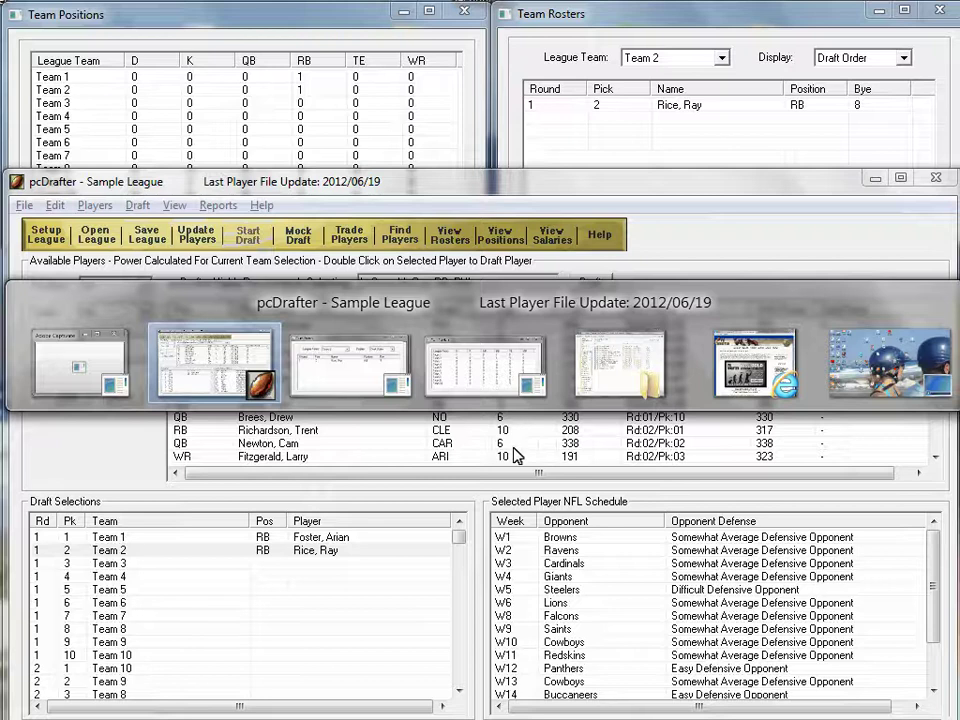
key(Return)
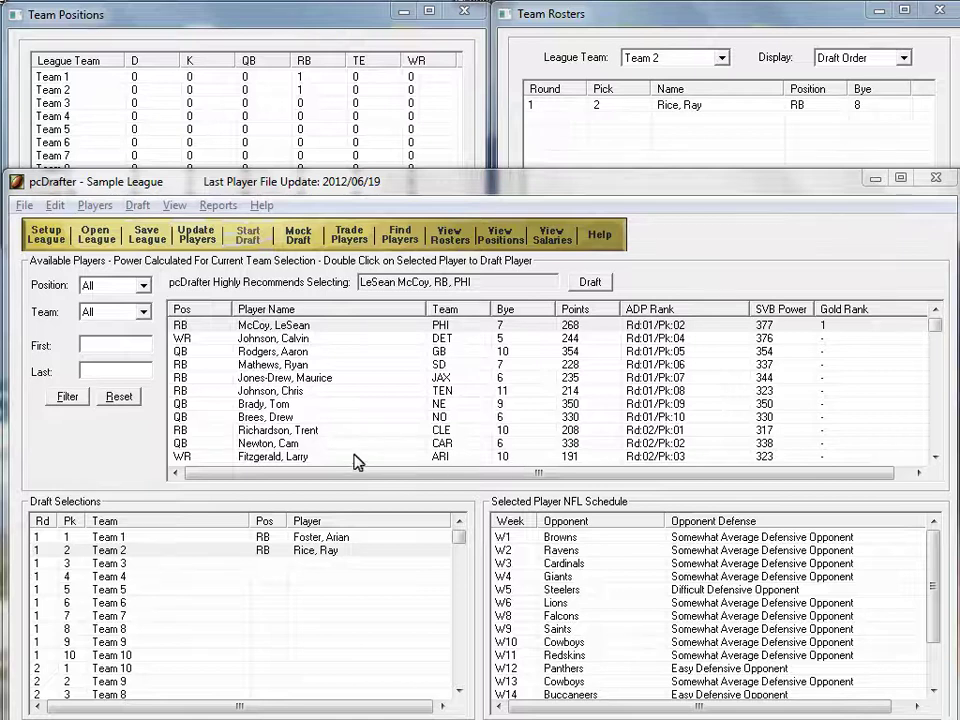
Save the league as 'backup' in LeagueFiles and open the player reports menu.
click(23, 206)
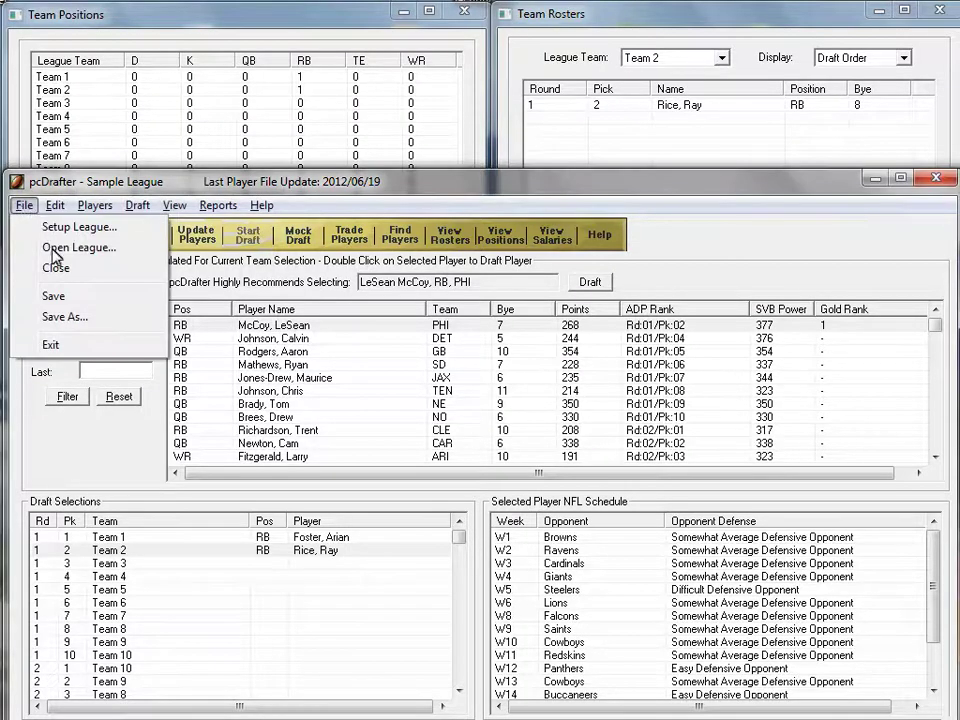
click(64, 316)
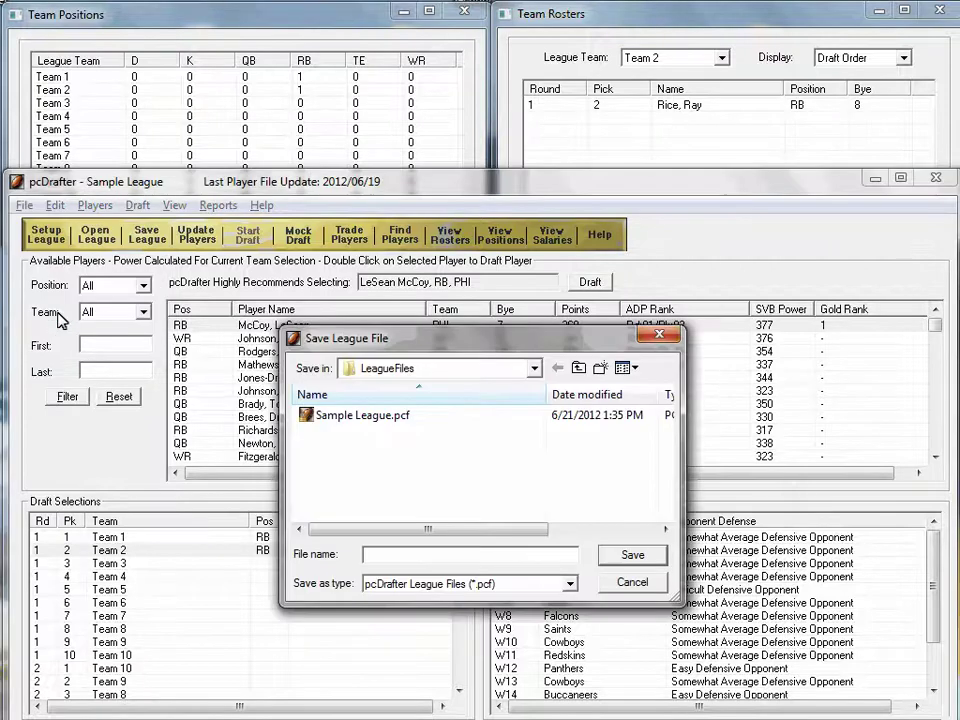
text(b)
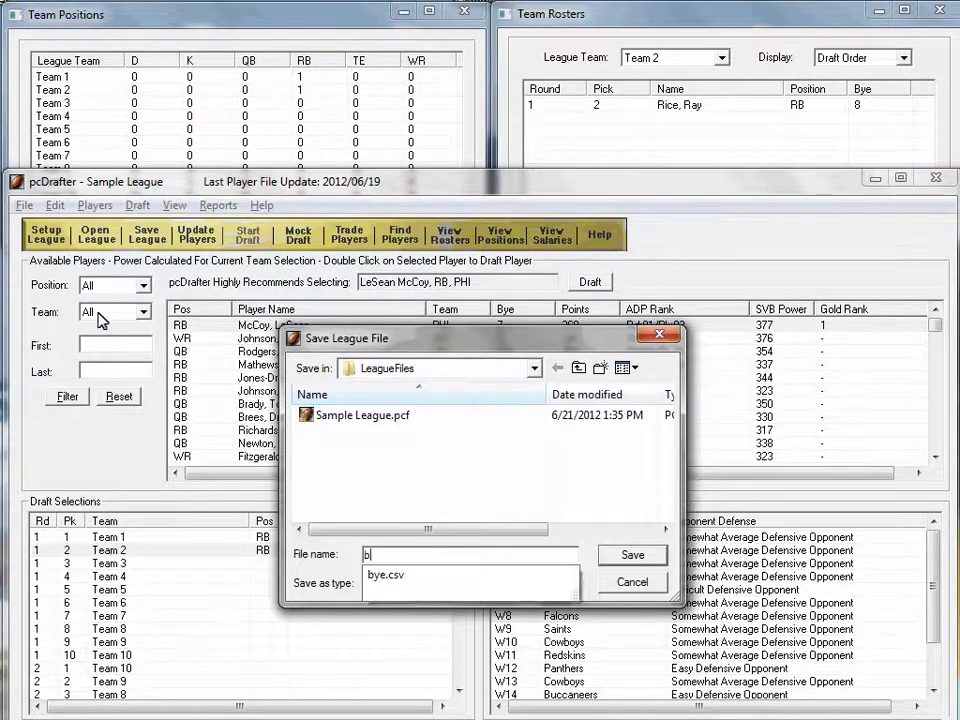
text(ackup)
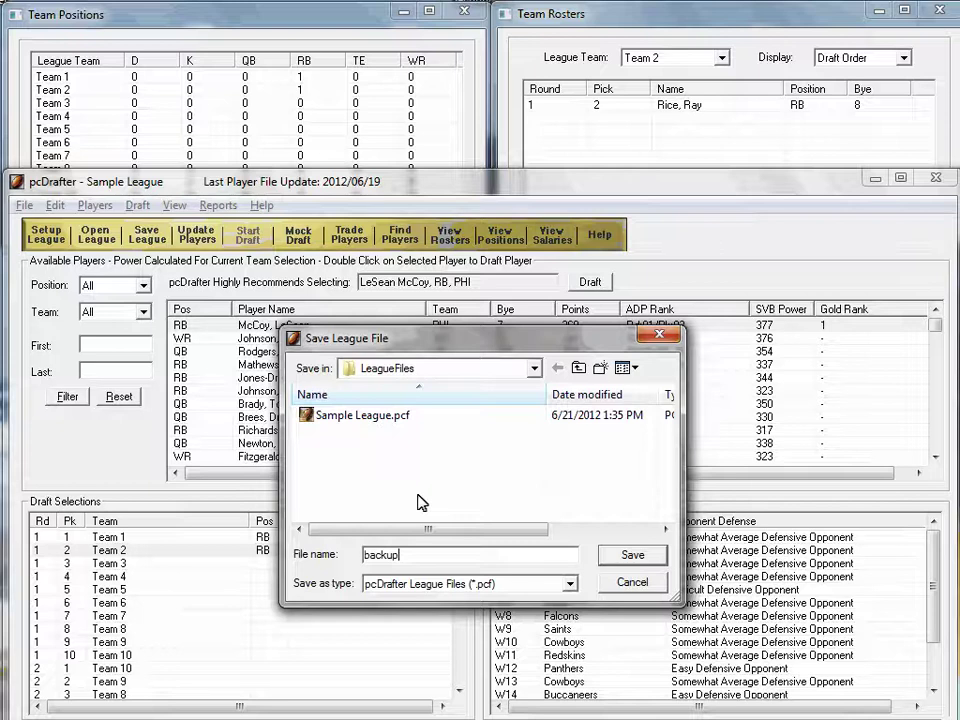
click(645, 555)
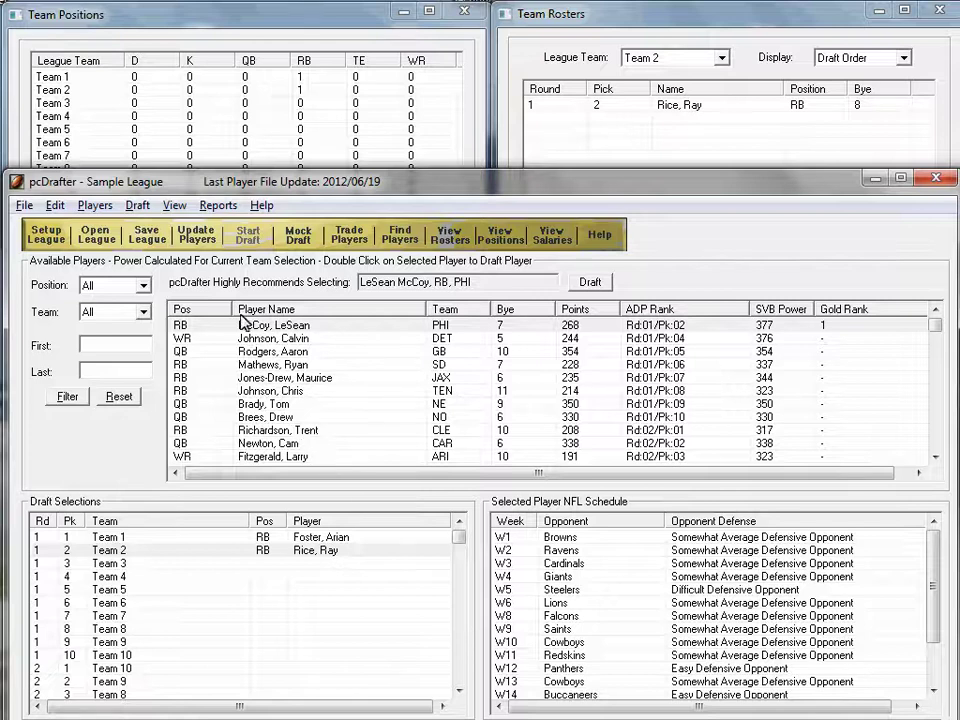
click(218, 205)
mouse_move(230, 222)
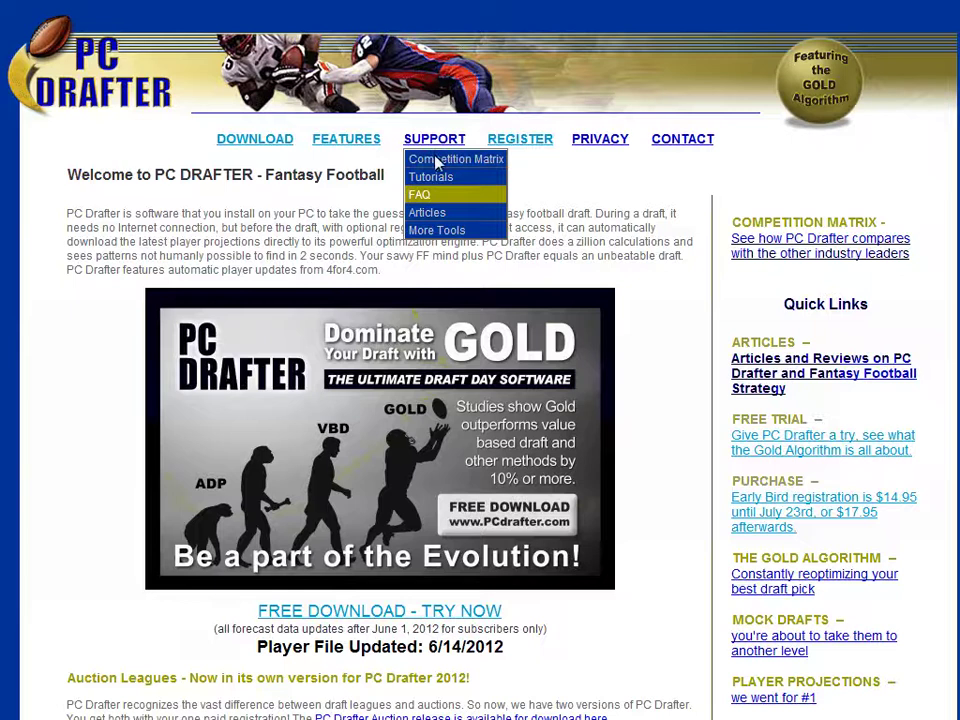
Go to the website's FAQ page under SUPPORT.
click(438, 199)
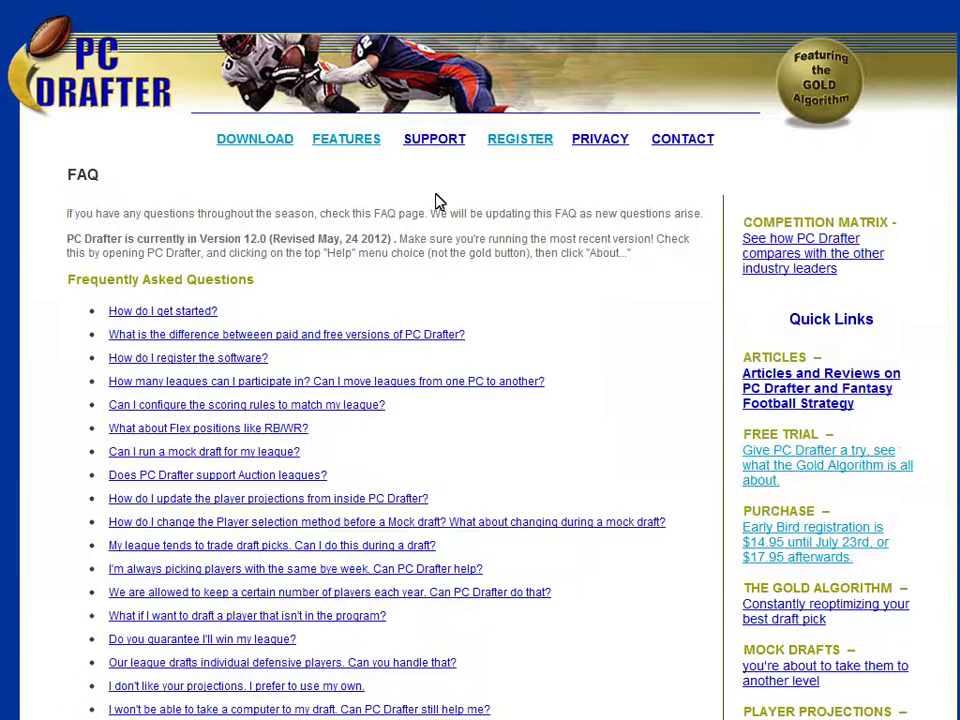